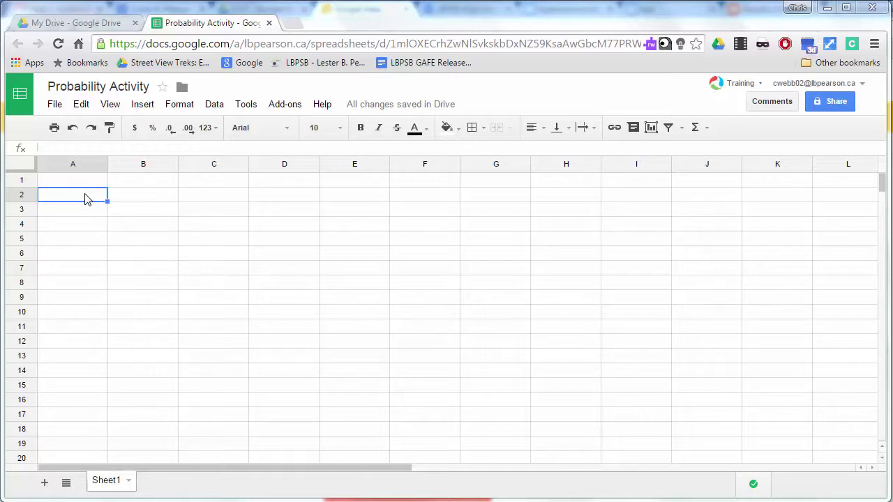
Step: Enter the dice sums 2 through 12 down cells A2:A12
type("2")
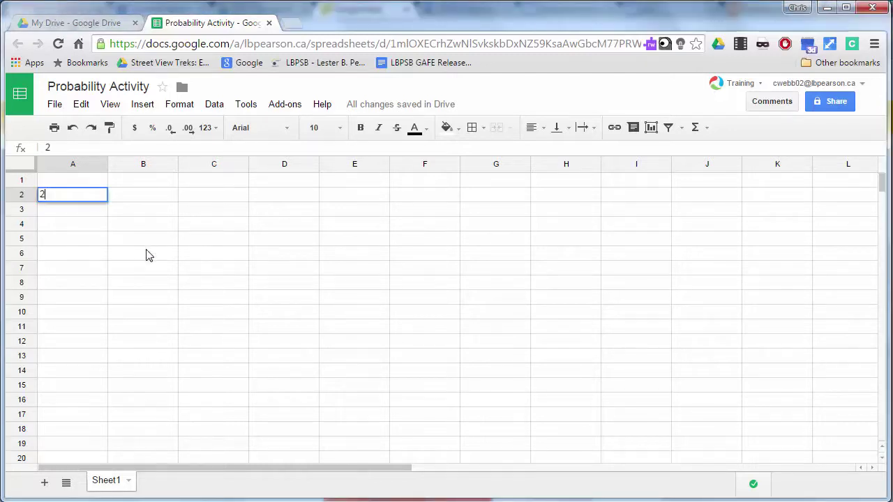
key("Return")
type("3")
key("Return")
type("4")
key("Return")
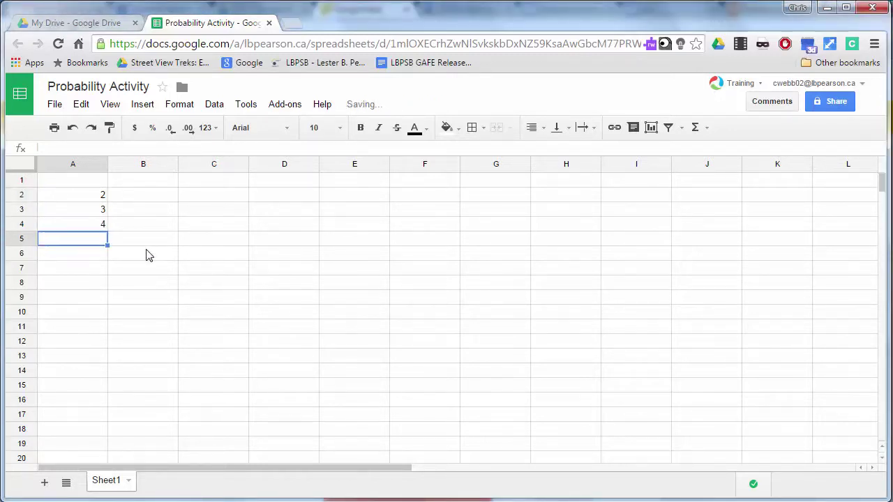
type("5")
key("Return")
type("6")
key("Return")
type("7")
key("Return")
type("8")
key("Return")
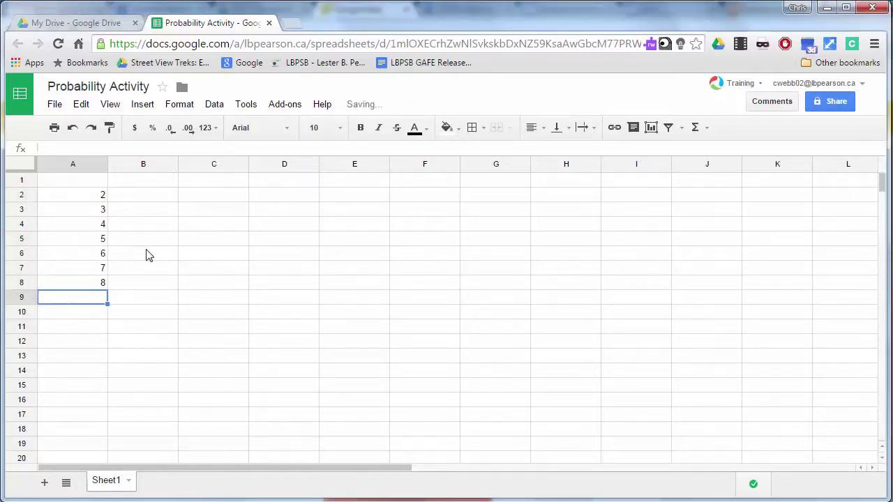
type("9")
key("Return")
type("10")
key("Return")
type("11")
key("Return")
type("12")
Step: Type the headers Team 1 to Team 4 across B1:E1
key("Tab")
key("Up")
key("Up")
key("Up")
key("Up")
key("Up")
key("Up")
key("Up")
key("Up")
key("Up")
key("Up")
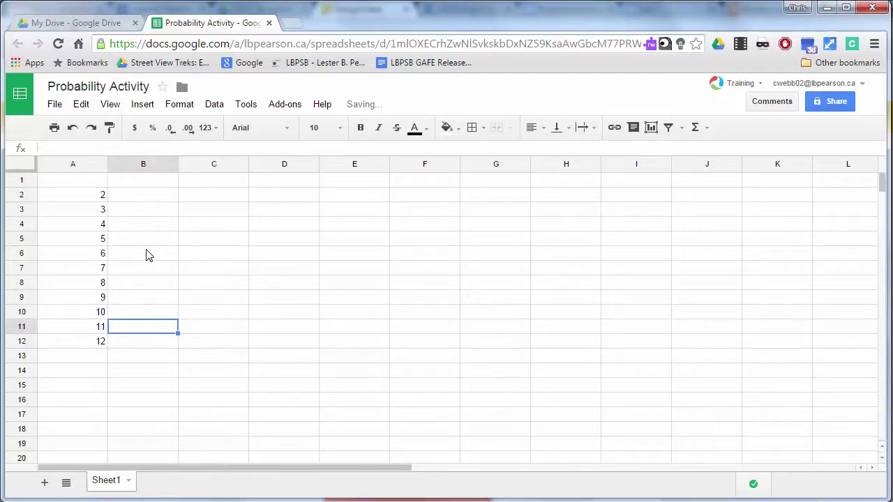
key("Up")
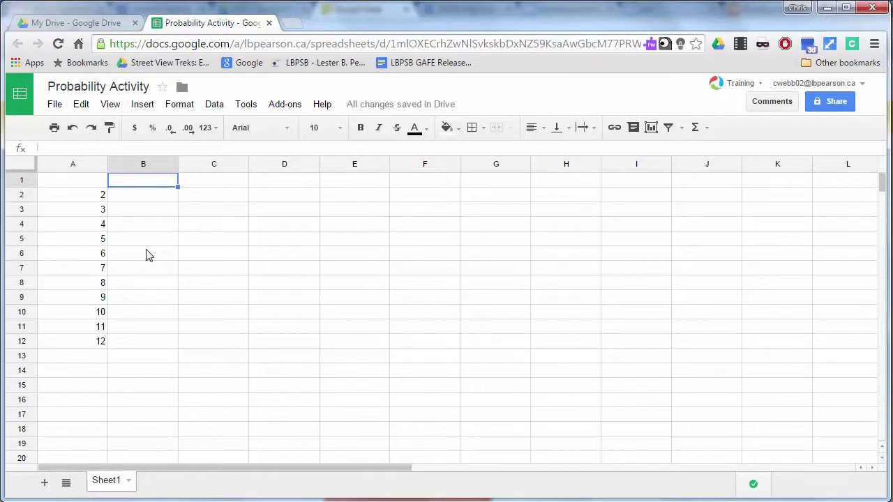
type("Team 1")
key("Tab")
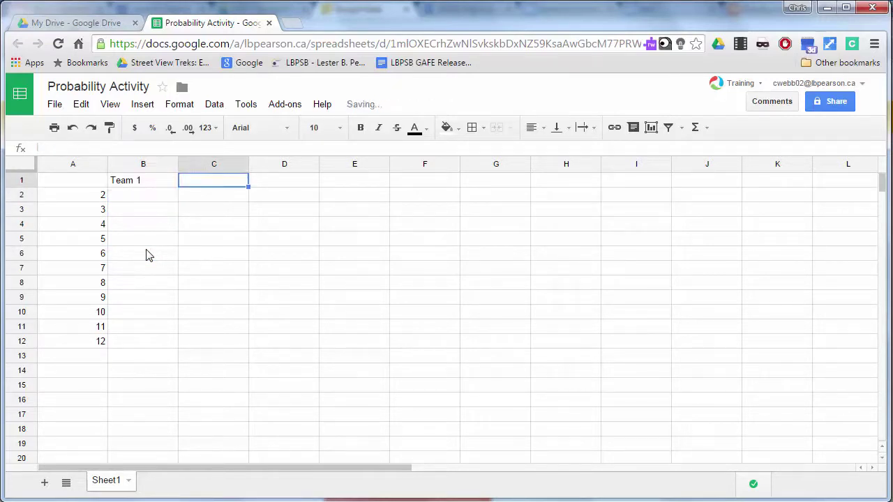
type("team 2")
key("Tab")
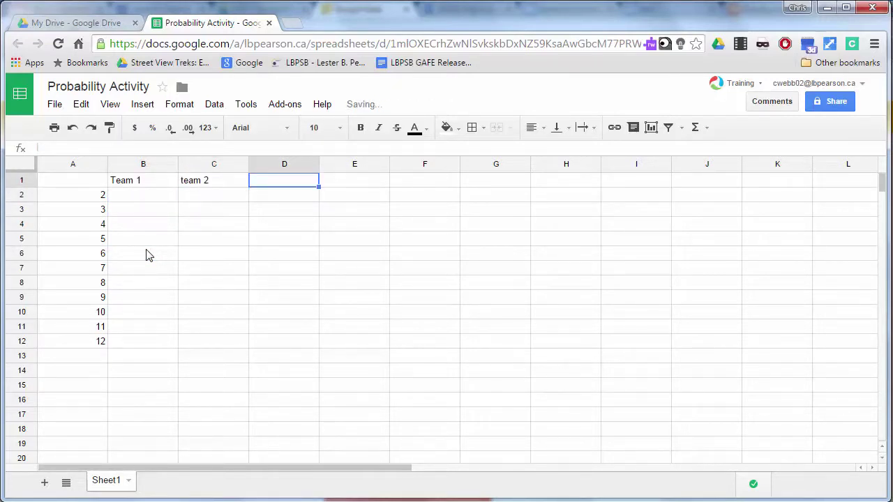
type("Team 3")
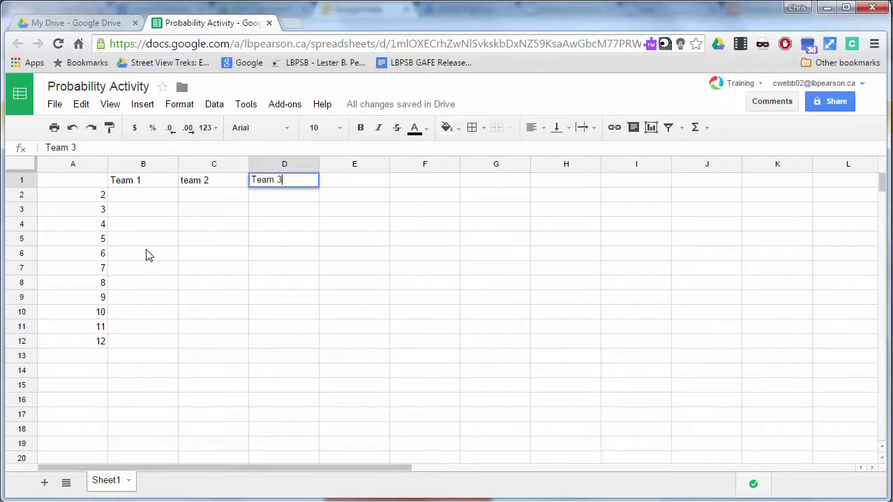
key("Tab")
type("Tea")
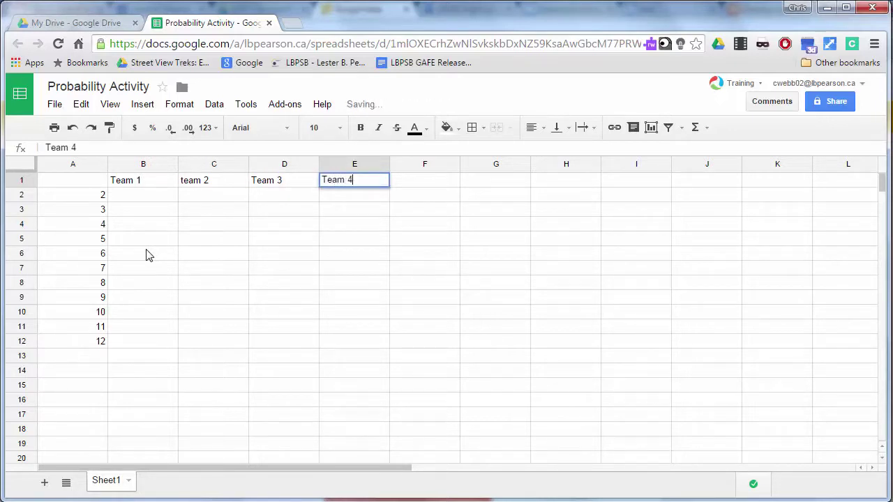
type("m 4")
Step: Correct the C1 header from 'team 2' to 'Team 2'
key("Left")
key("Left")
key("Left")
key("Right")
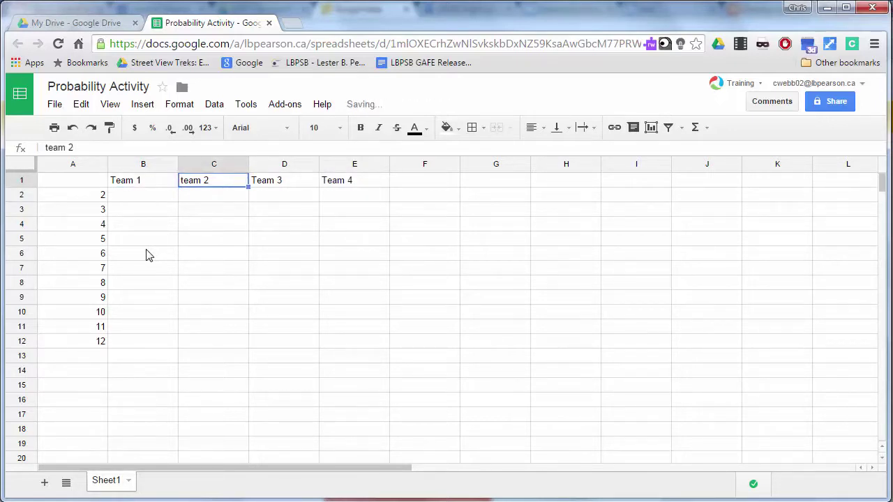
double_click(184, 182)
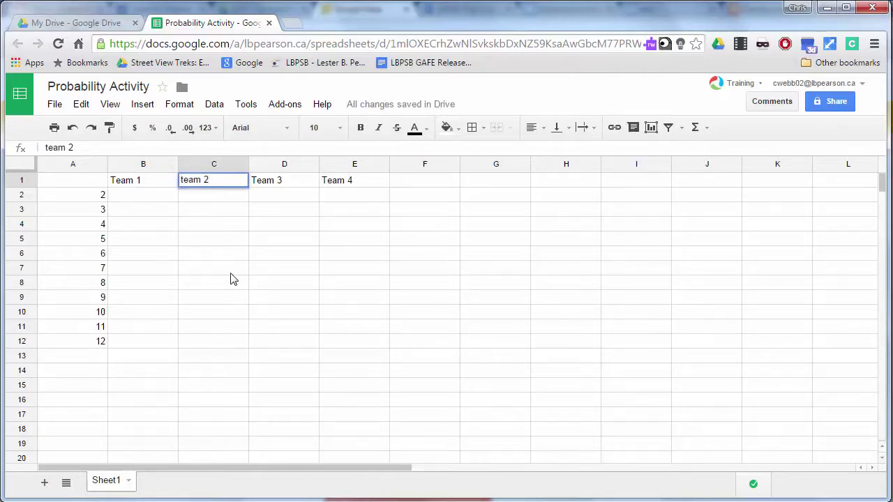
key("Home")
key("Delete")
type("T")
key("Return")
Step: Enter =sum(B2:E2) in F2 and fill it down to F12
key("Right")
key("Right")
key("Right")
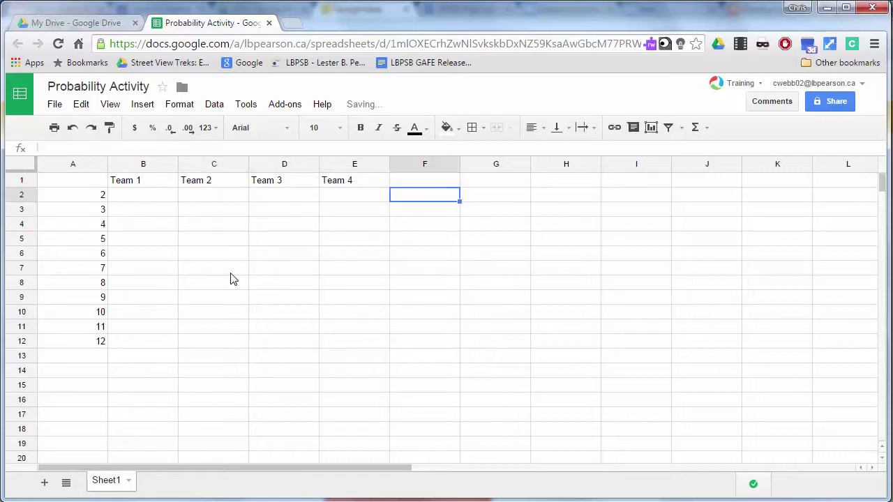
type("=")
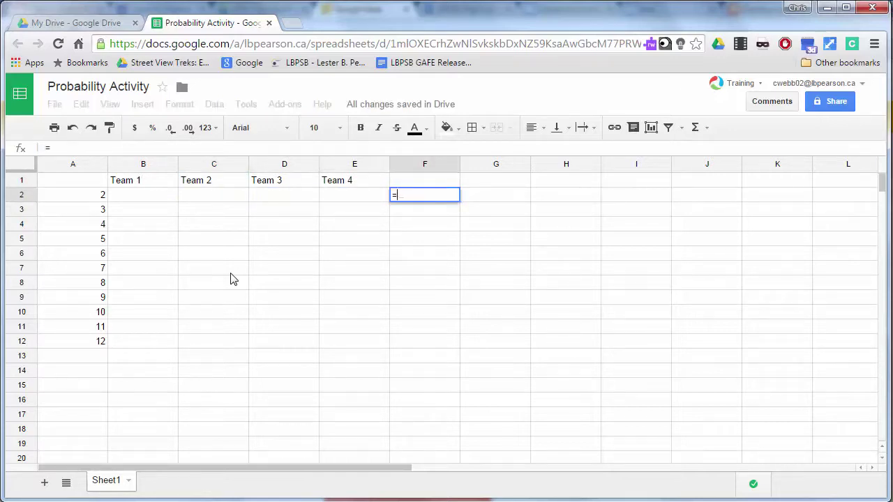
type("sum(")
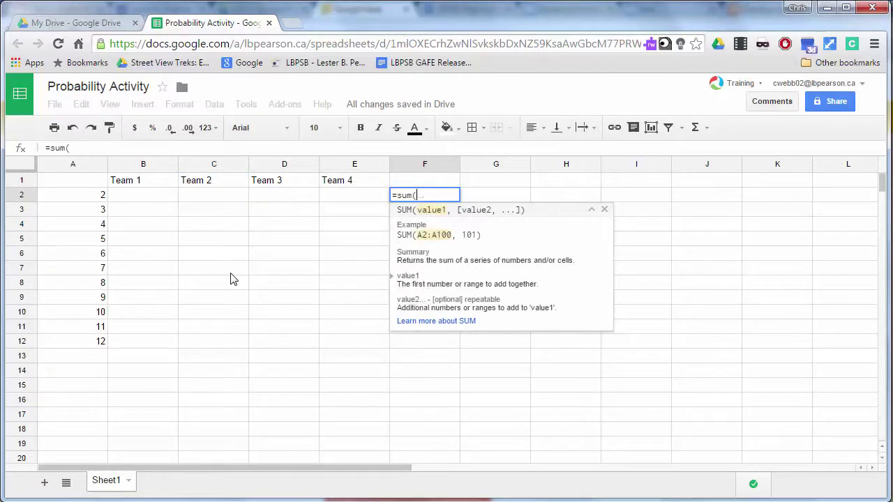
left_click_drag(136, 198, 365, 203)
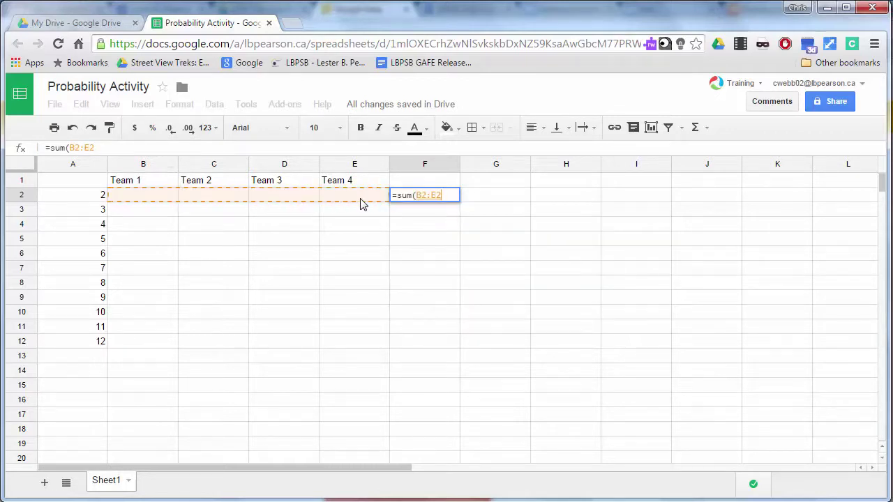
type(")")
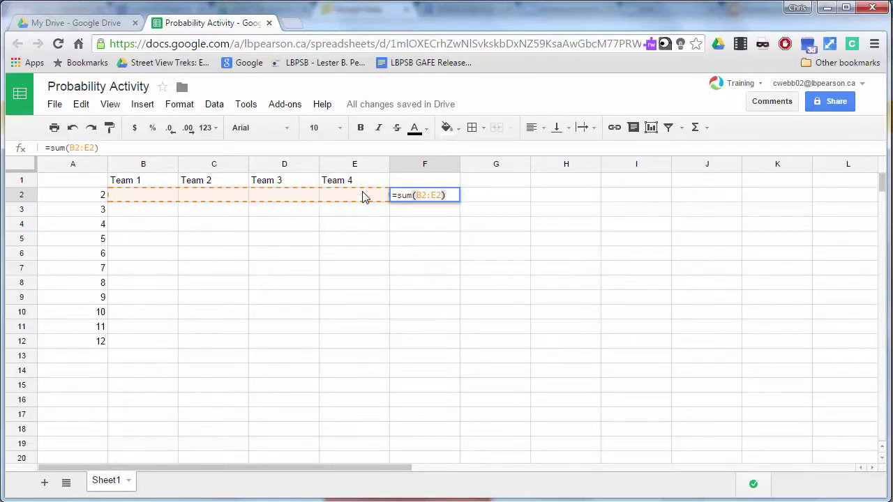
key("Return")
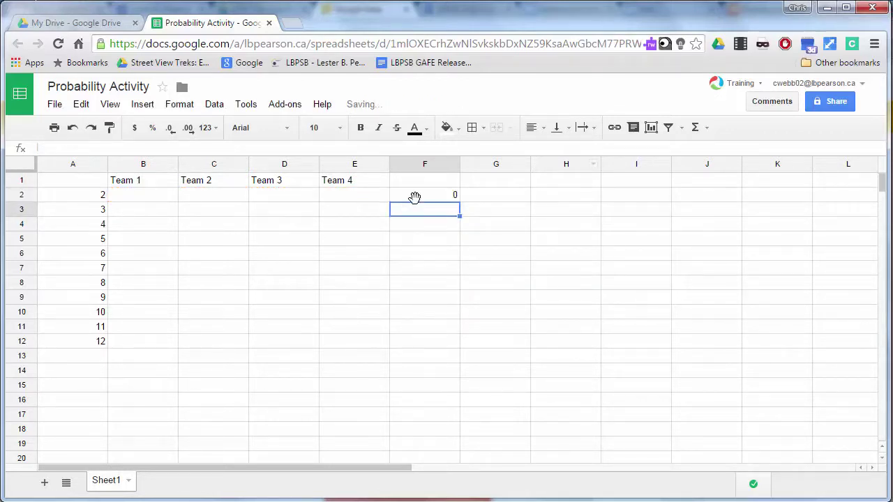
left_click(446, 196)
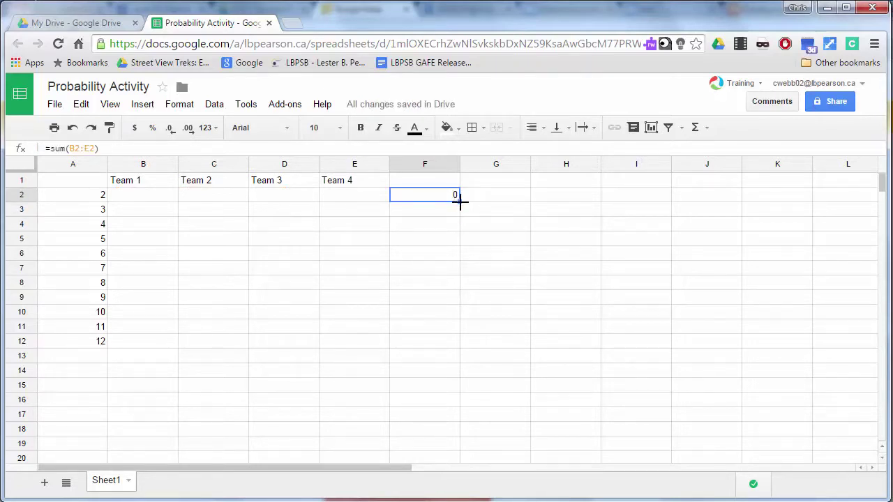
left_click_drag(461, 202, 440, 344)
left_click_drag(440, 347, 440, 346)
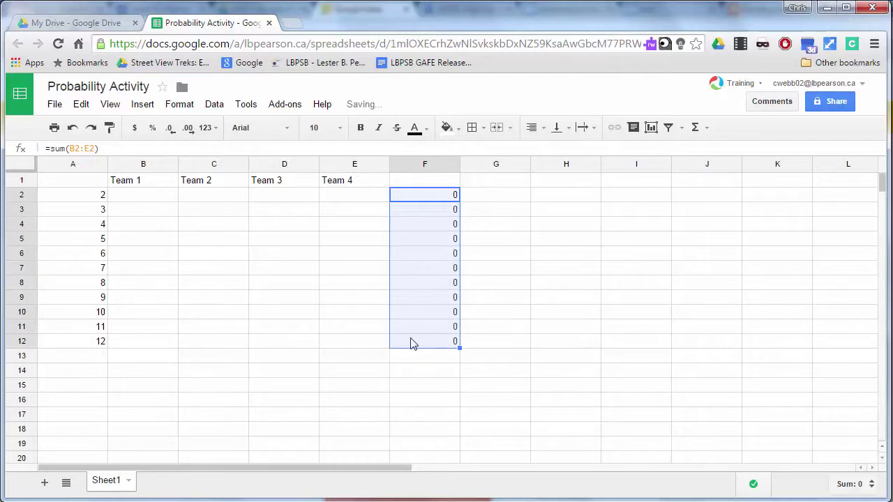
Step: Put the grand total =sum(F2:F12) in F13
left_click(420, 355)
type("=sum(")
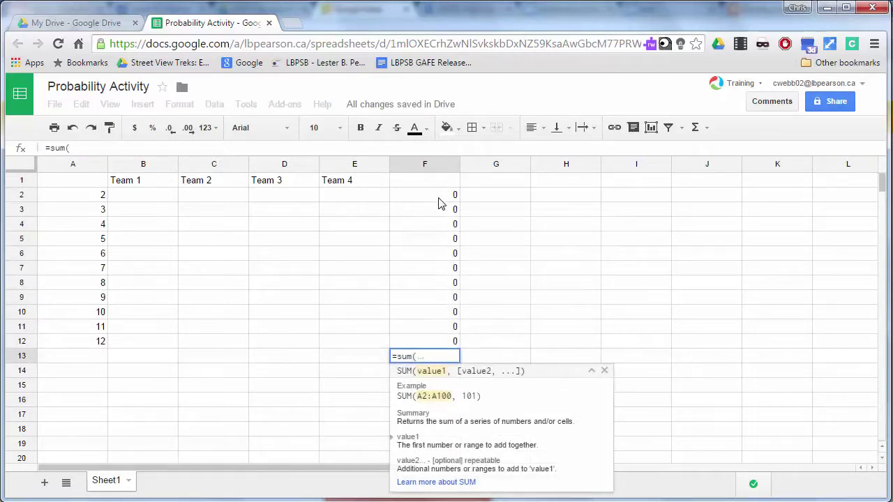
left_click_drag(440, 201, 450, 351)
type(")")
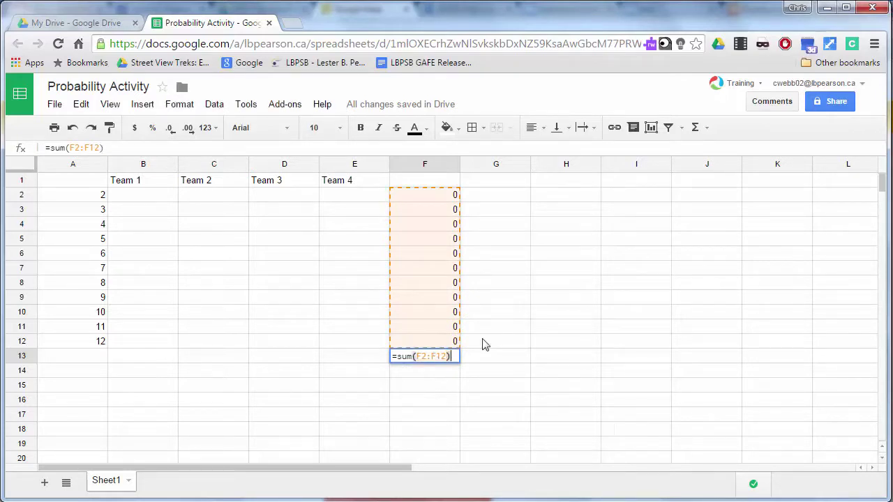
key("Return")
Step: Label the grand total 'Total' in E13
left_click(357, 356)
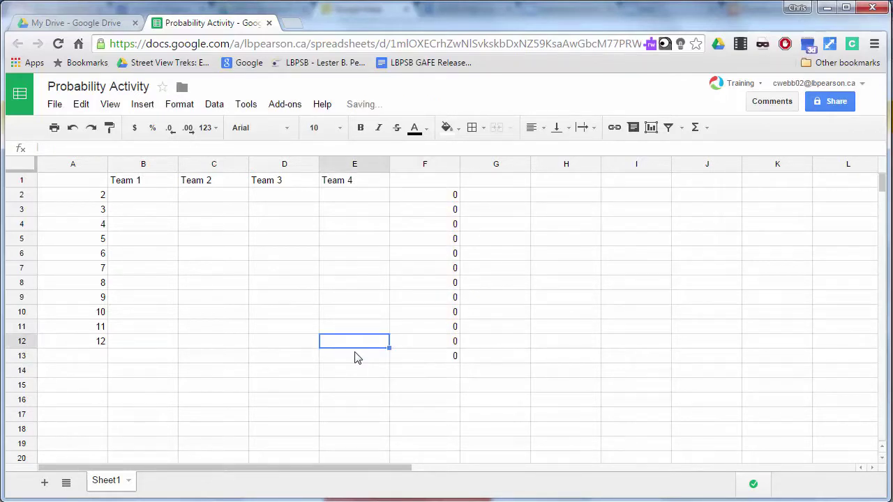
type("Tot")
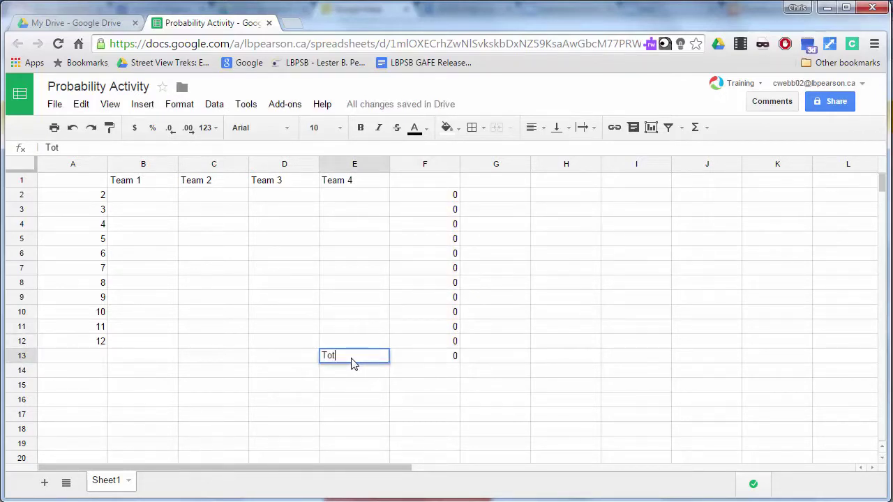
type("al")
key("Tab")
key("Right")
key("Up")
key("Up")
key("Up")
key("Up")
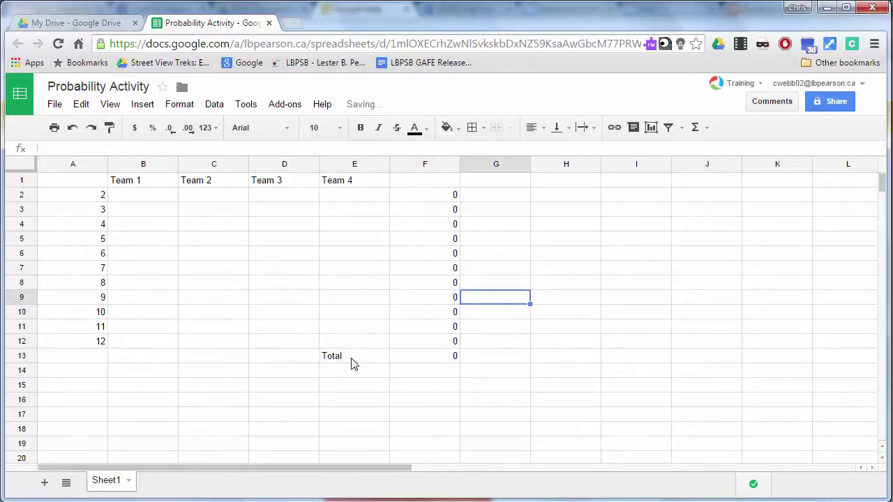
key("Up")
key("Up")
key("Up")
key("Up")
key("Up")
key("Up")
key("Up")
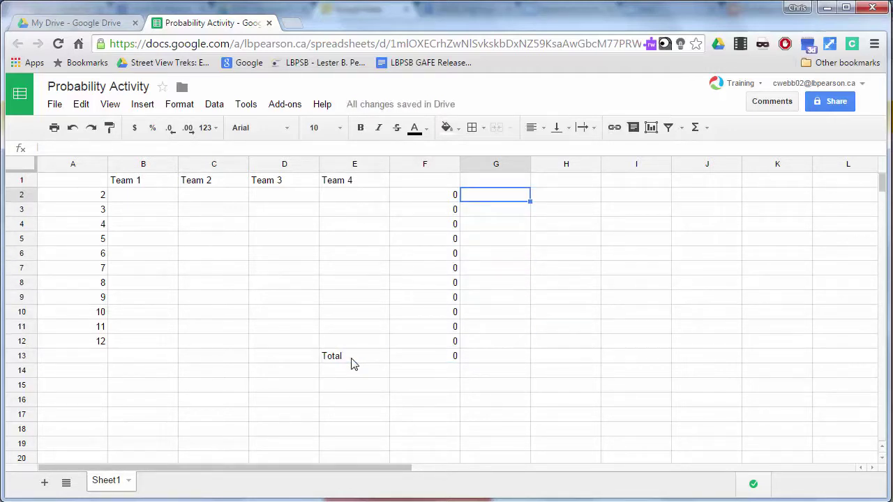
Step: Enter =RANDBETWEEN(1,20) in B2 using the function autocomplete
key("Left")
key("Left")
key("Left")
key("Left")
key("Left")
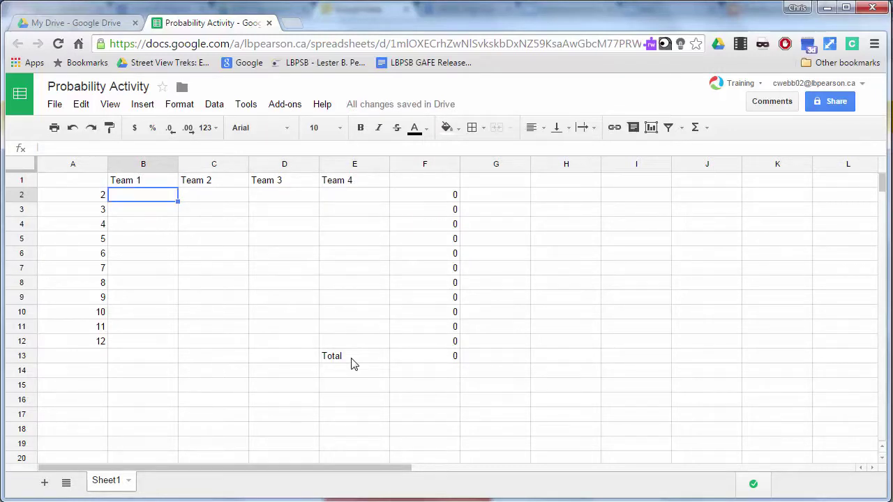
type("=ran")
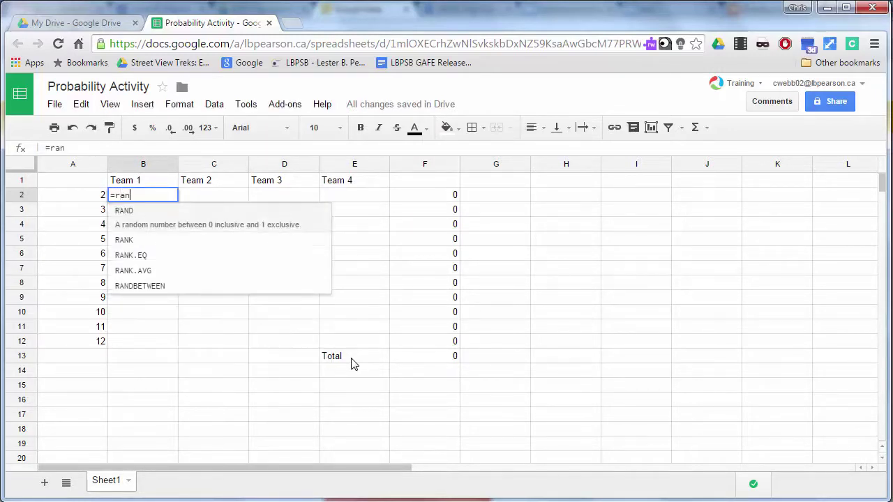
type("d(")
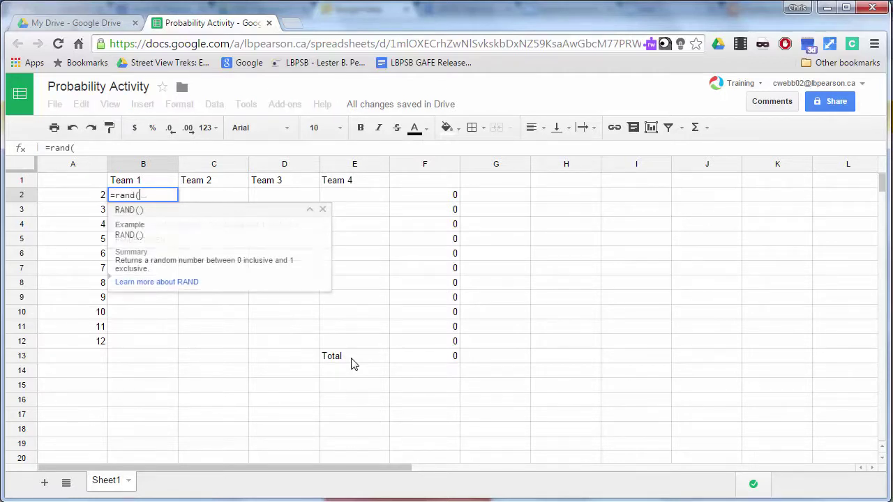
key("BackSpace")
key("Down")
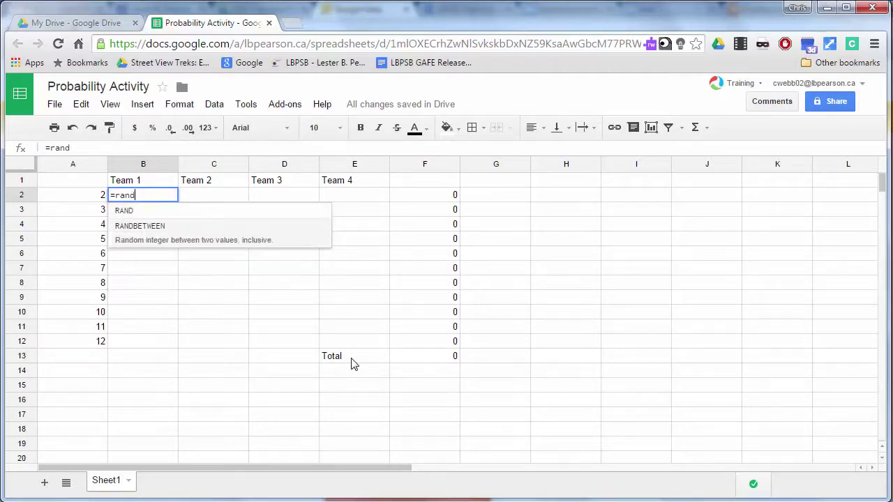
key("Tab")
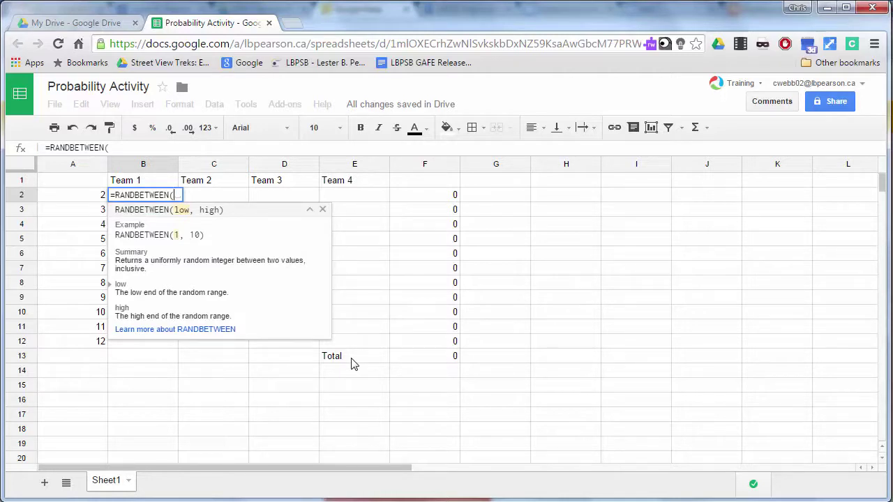
type("1,20)")
key("Return")
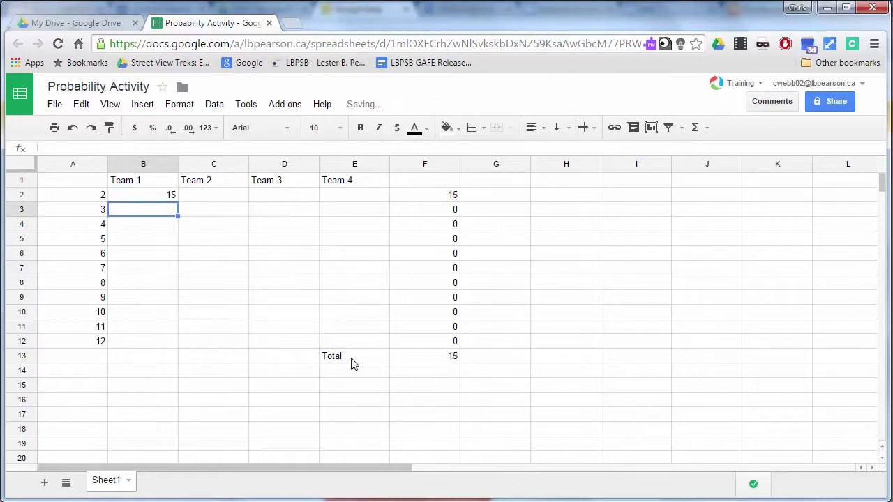
Step: Fill the random formula across B2:E12 and check the column F totals
left_click(166, 198)
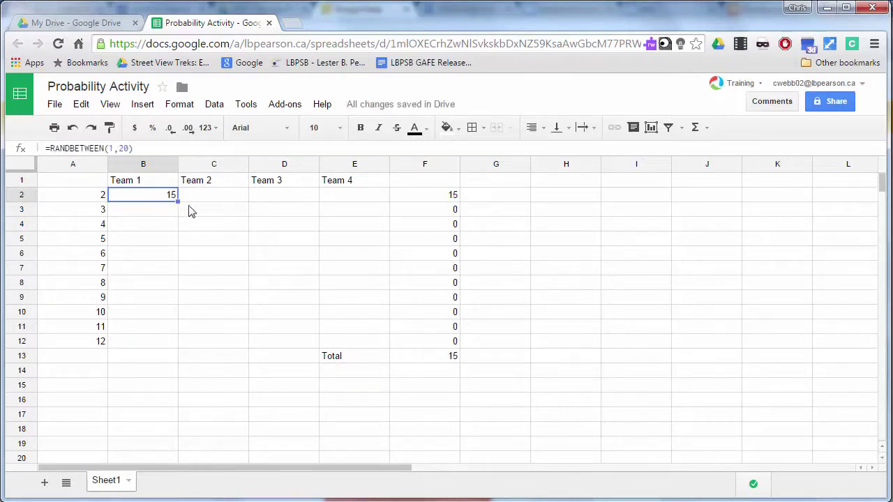
left_click_drag(175, 202, 359, 350)
left_click(465, 409)
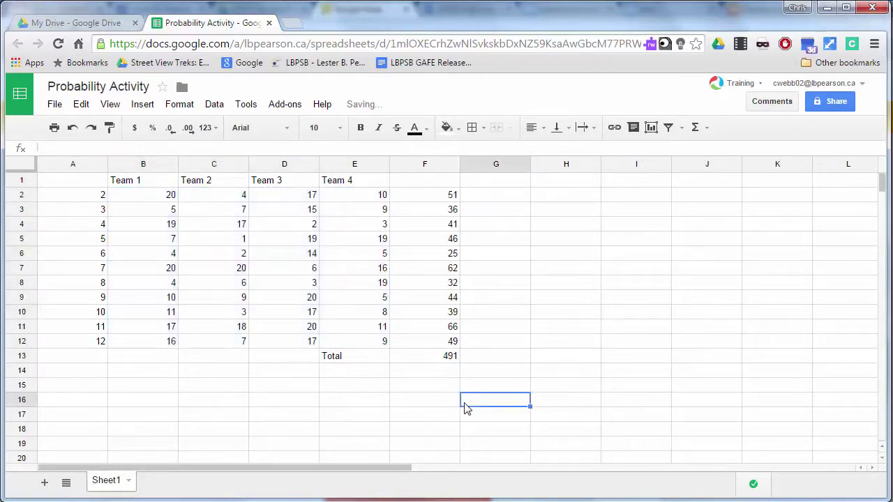
left_click(447, 355)
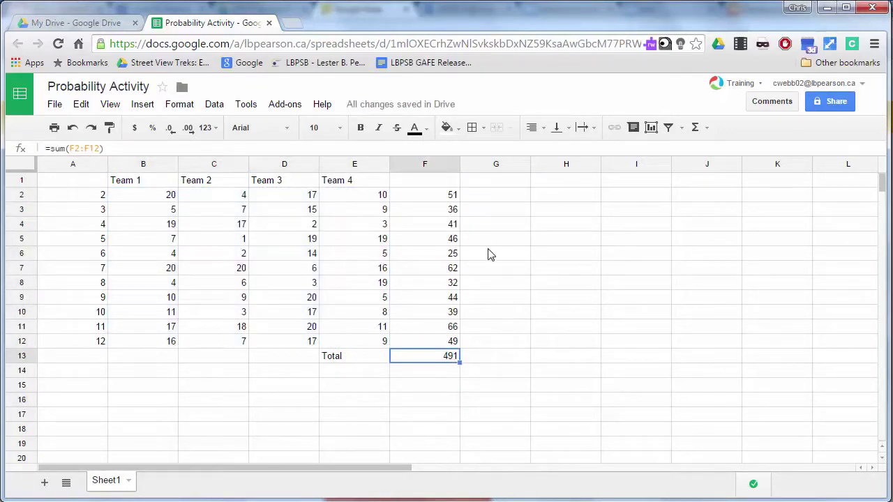
left_click(494, 198)
left_click(451, 200)
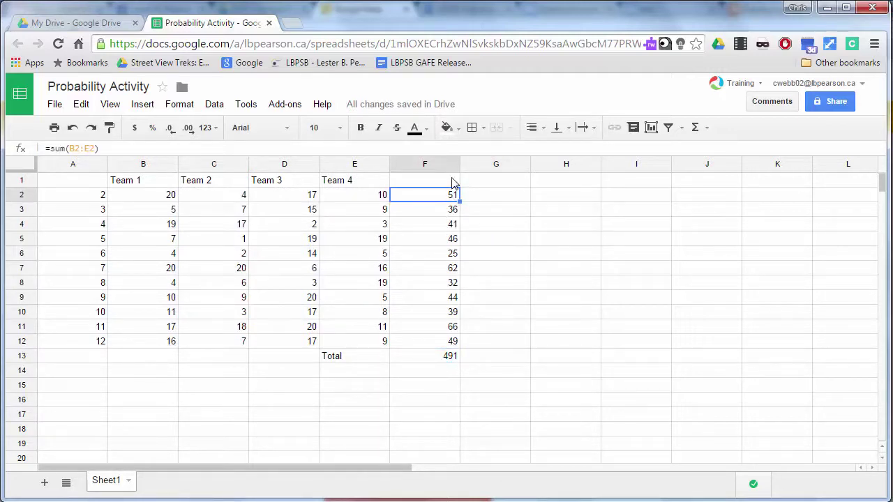
left_click(452, 181)
Step: Head column F 'Total' and bold the row sums F2:F12
type("Tot")
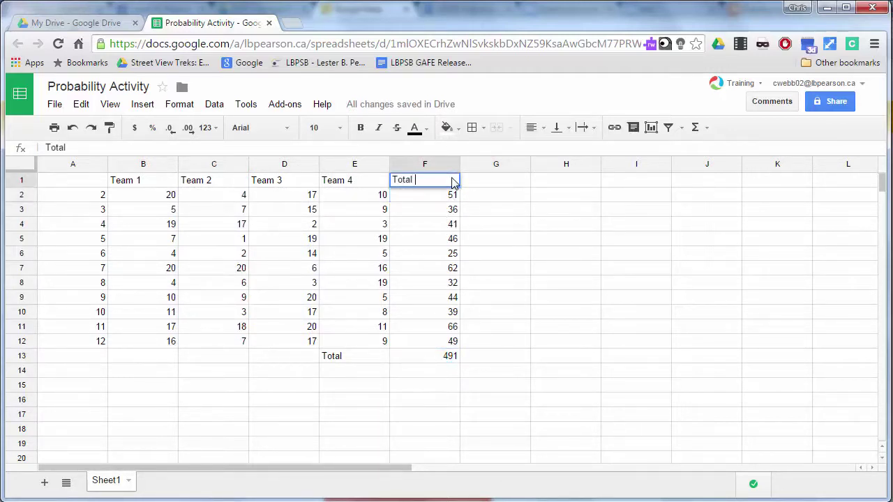
type("al")
key("Return")
key("shift+Down")
key("shift+Down")
key("shift+Down")
key("shift+Down")
key("shift+Down")
key("shift+Down")
key("shift+Down")
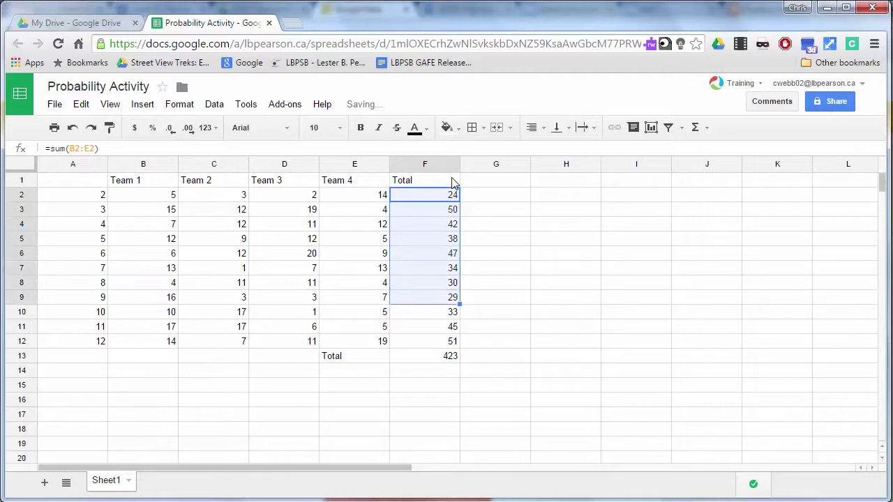
key("shift+Down")
key("shift+Down")
key("shift+Down")
key("ctrl+b")
key("Right")
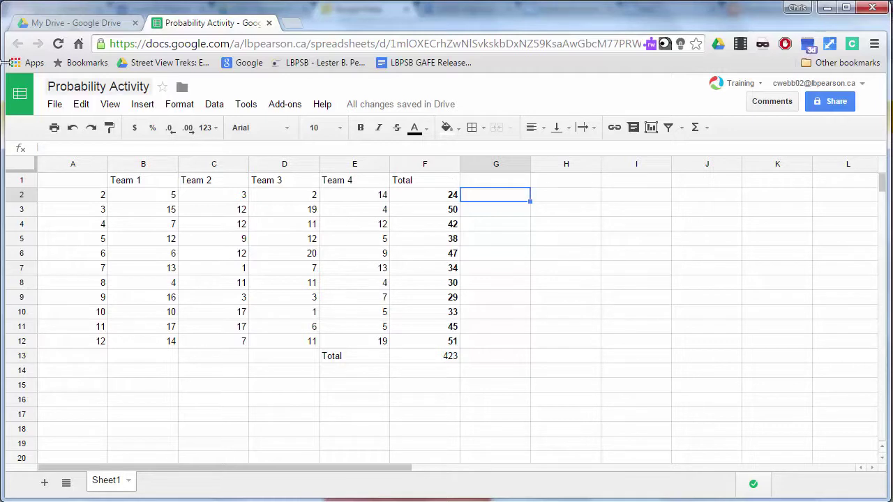
Step: Bold the dice sums A2:A12 and the header row B1:F1
left_click_drag(76, 198, 76, 344)
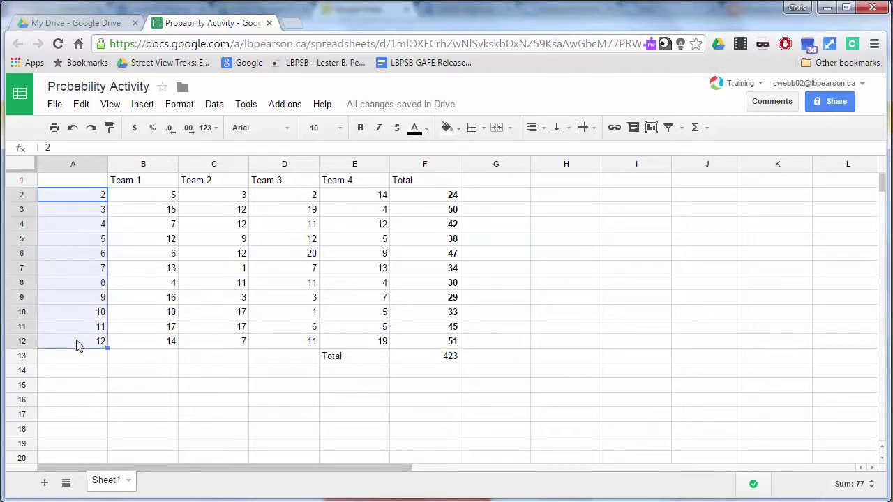
key("ctrl+b")
left_click(162, 383)
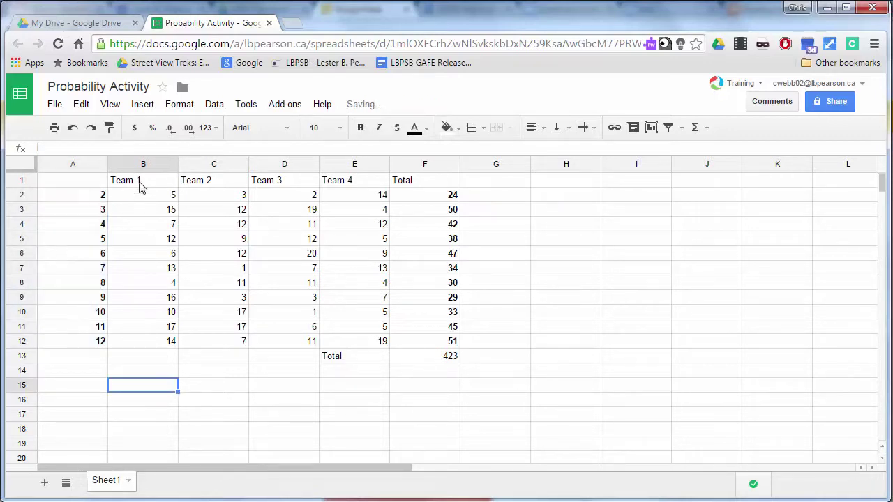
left_click_drag(143, 185, 397, 189)
key("ctrl+b")
left_click(387, 413)
Step: Apply all borders to the team values B2:E12 and narrow column F
left_click_drag(155, 196, 380, 341)
left_click(472, 127)
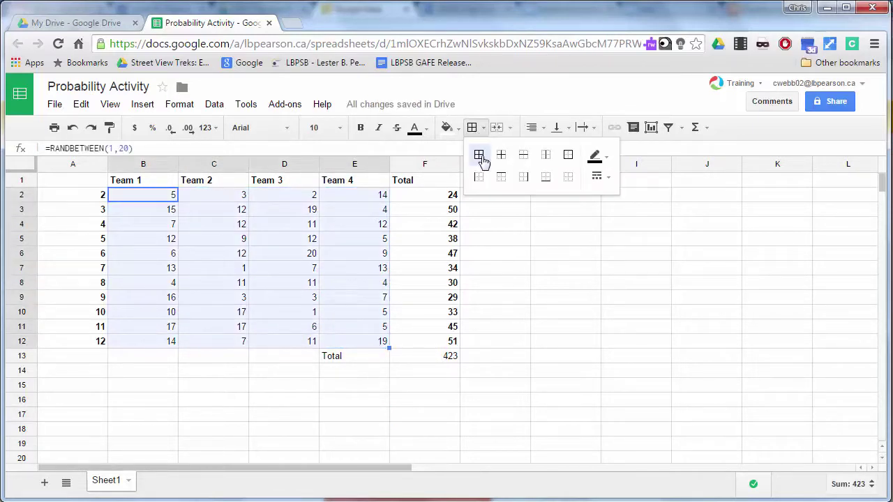
left_click(479, 154)
left_click(522, 243)
left_click(467, 198)
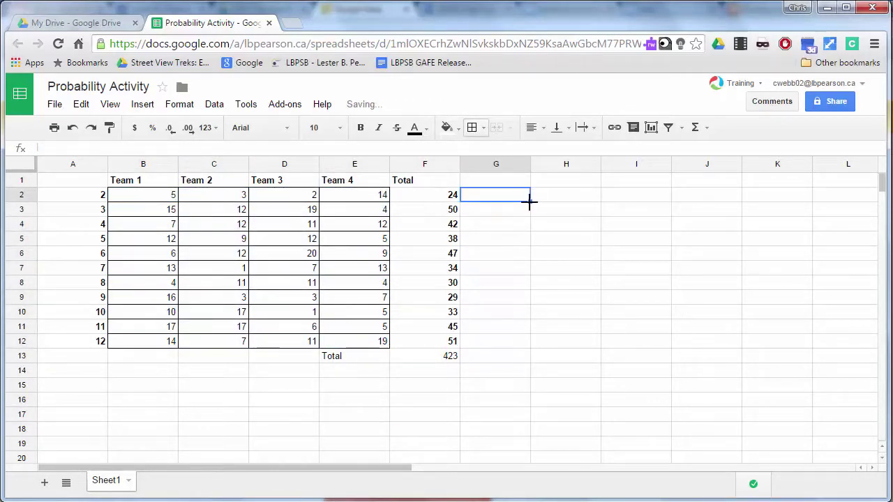
left_click_drag(460, 162, 416, 163)
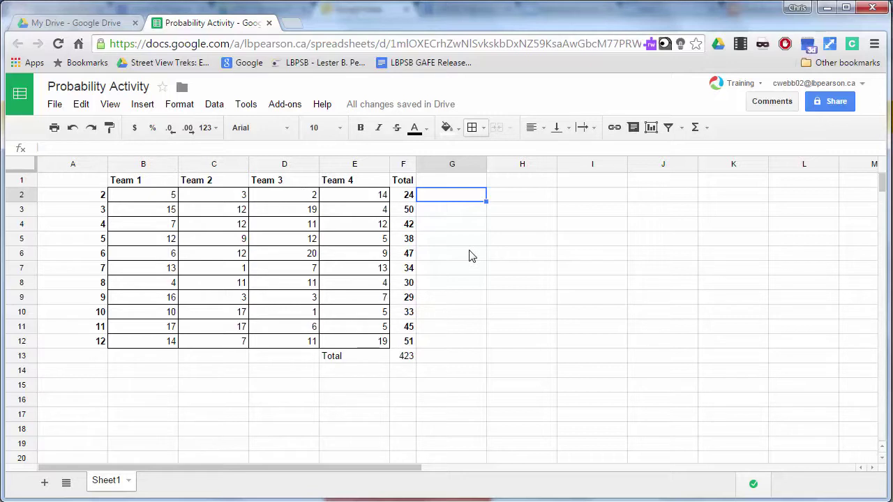
Step: Enter =F2/F13 in G2 and copy it down to G12
type("24")
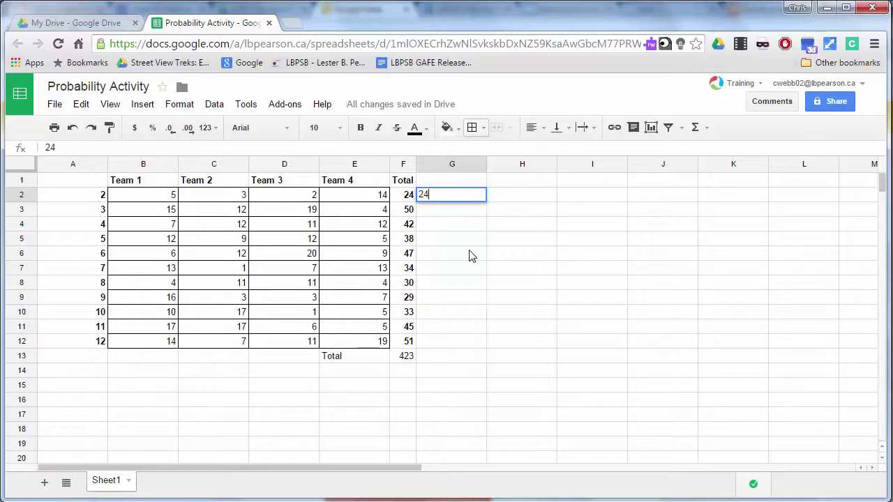
key("BackSpace")
type("=")
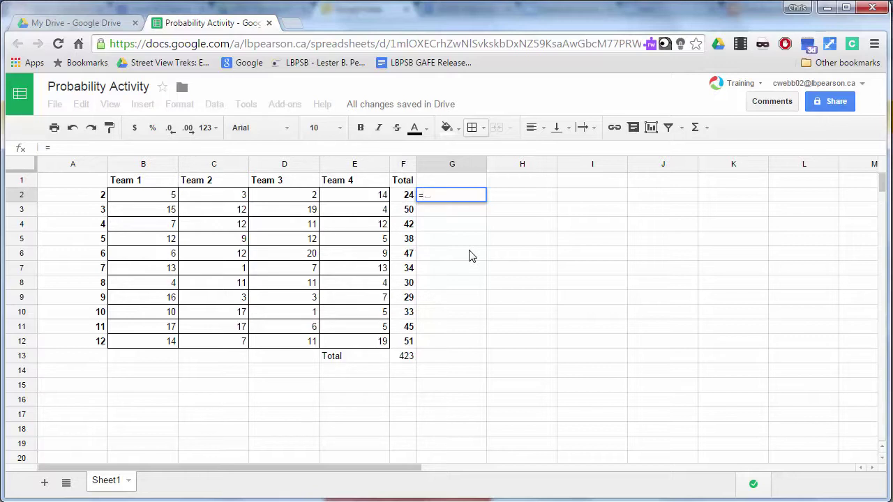
left_click(407, 197)
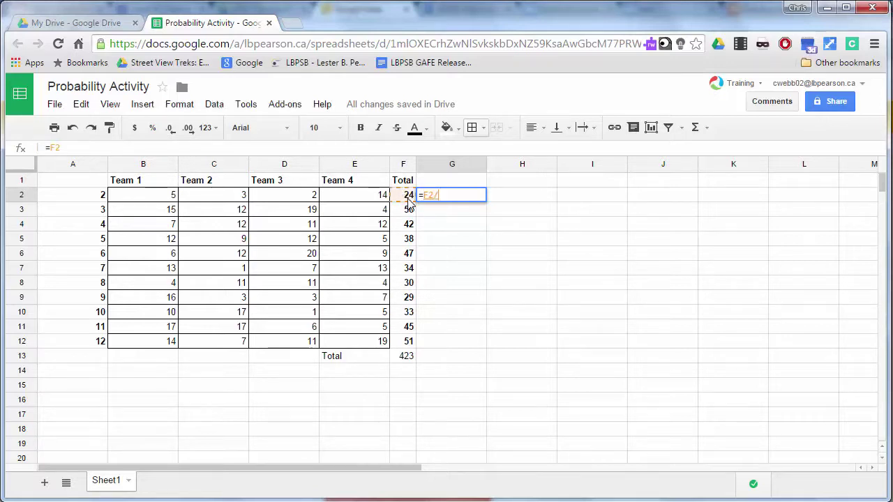
type("/")
left_click(407, 358)
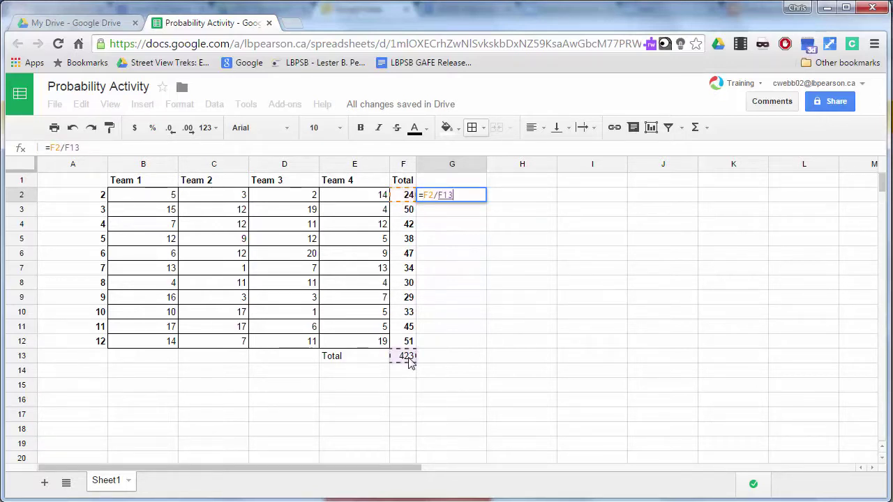
key("Return")
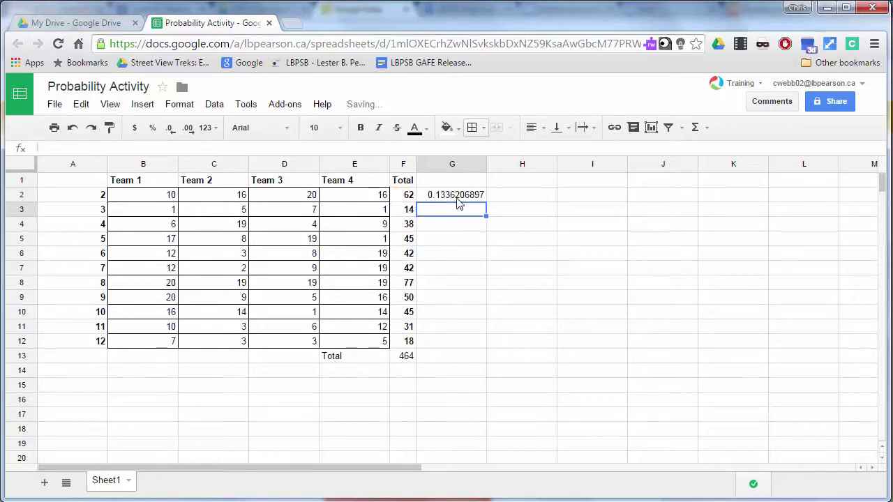
left_click(456, 200)
left_click_drag(485, 201, 465, 347)
mouse_move(458, 206)
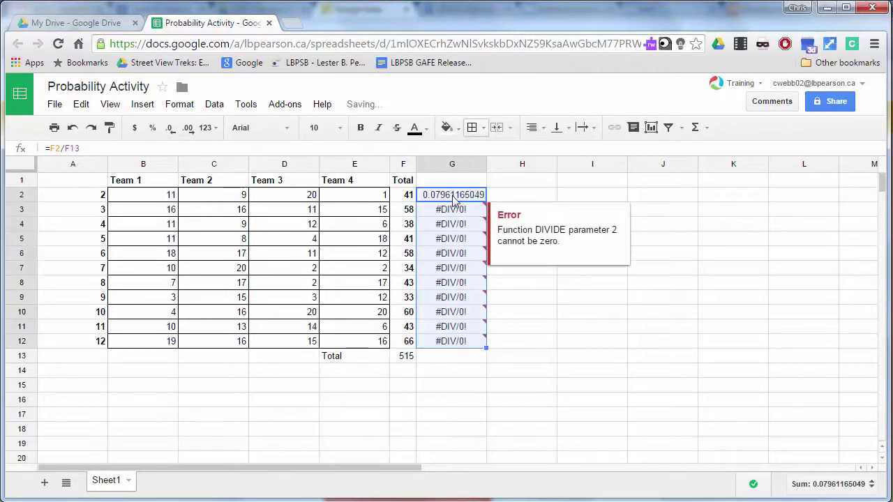
left_click(466, 198)
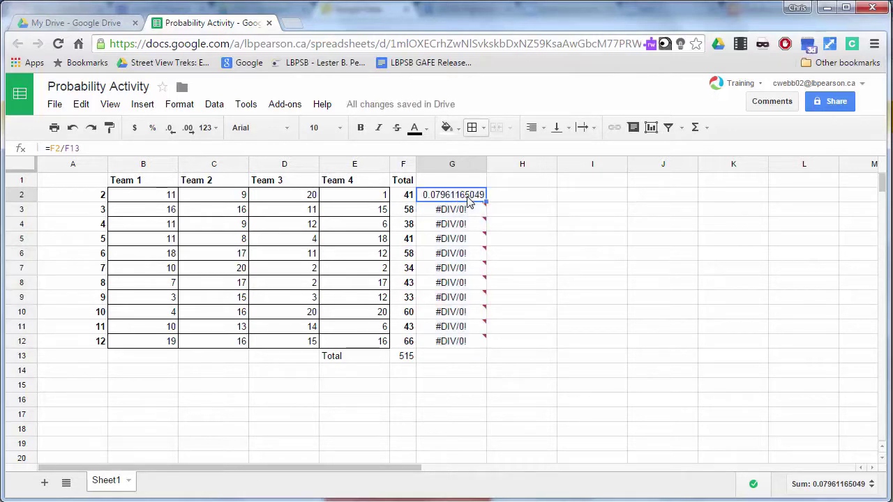
Step: Lock the divisor as $F$13, refill G2:G12, and format the results as percent
left_click(67, 147)
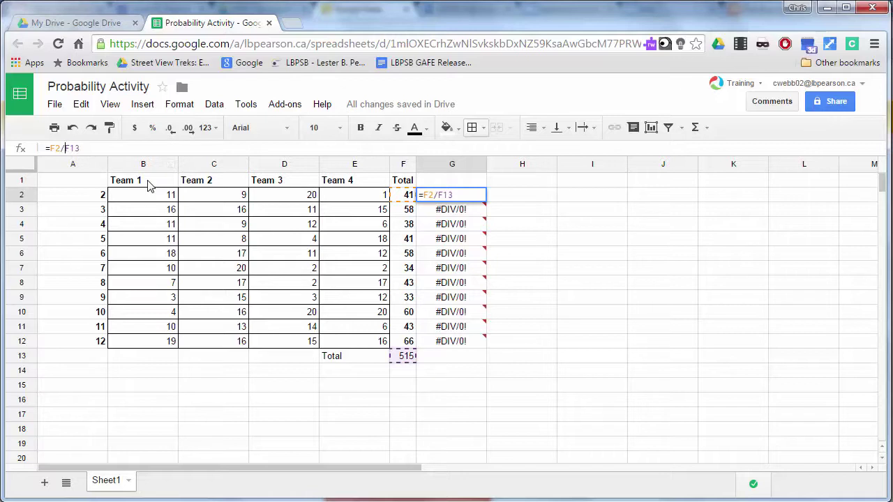
type("$")
left_click(79, 148)
type("$")
mouse_move(449, 208)
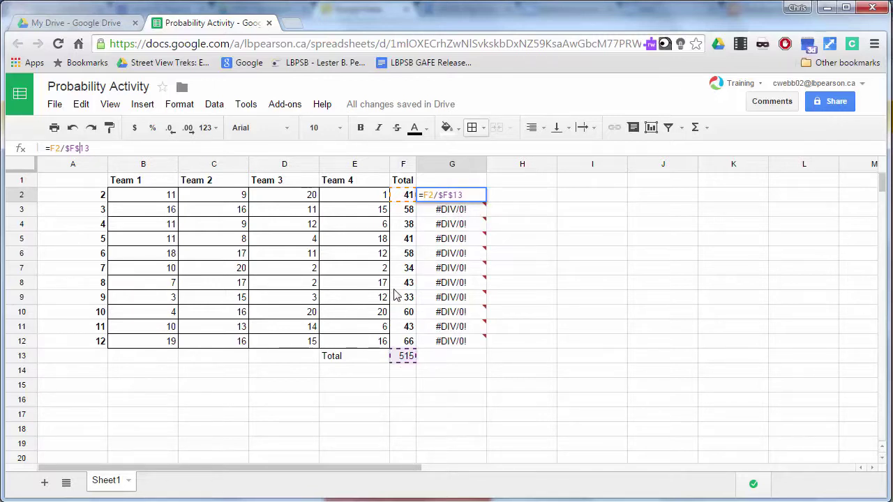
key("Return")
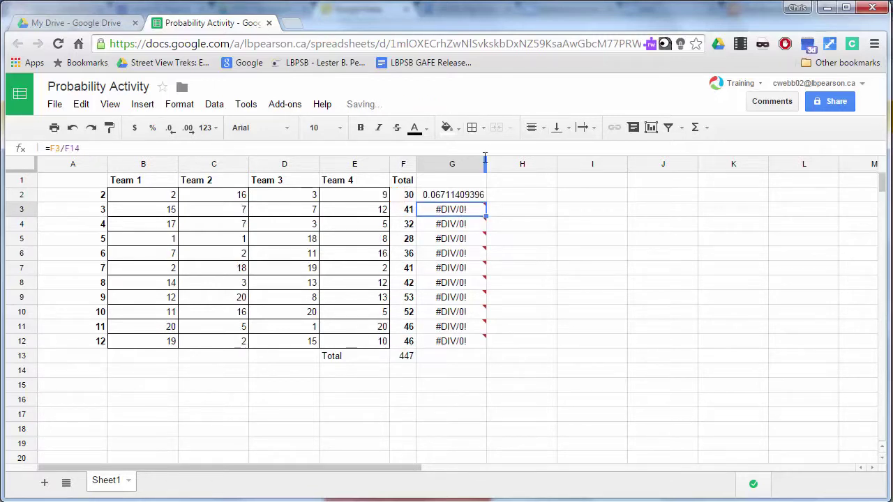
left_click(465, 198)
left_click_drag(484, 200, 476, 349)
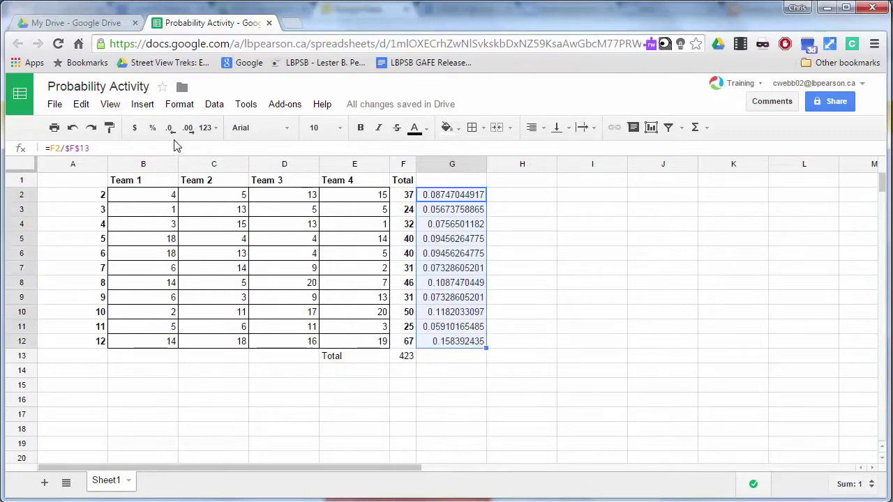
left_click(152, 132)
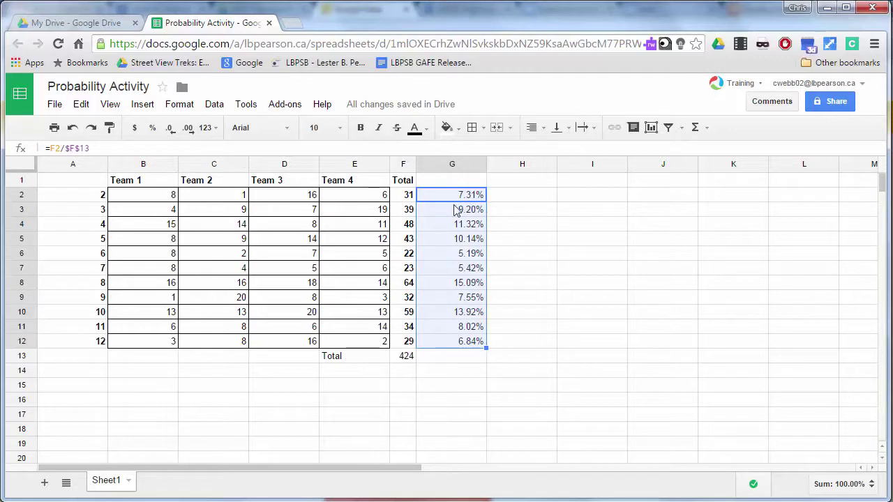
left_click(543, 203)
Step: Head G1 'Percentage' and H1 'Fraction'
left_click(472, 183)
type("P")
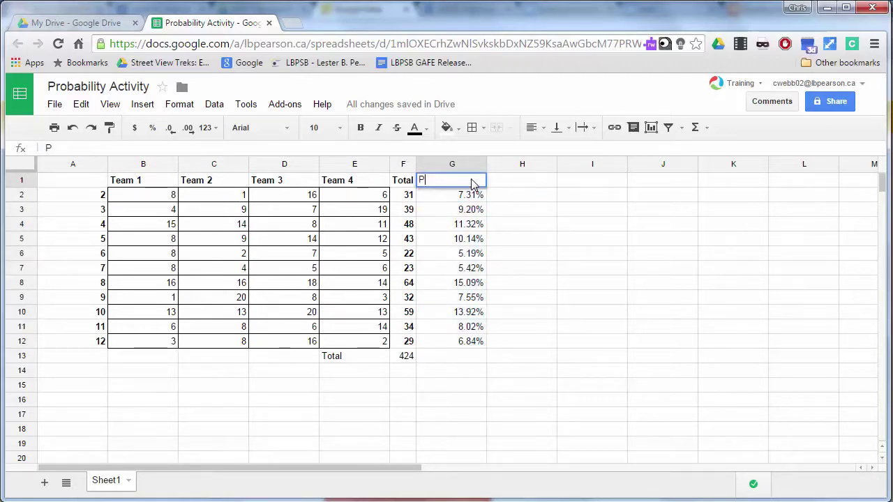
type("ercentage")
key("Tab")
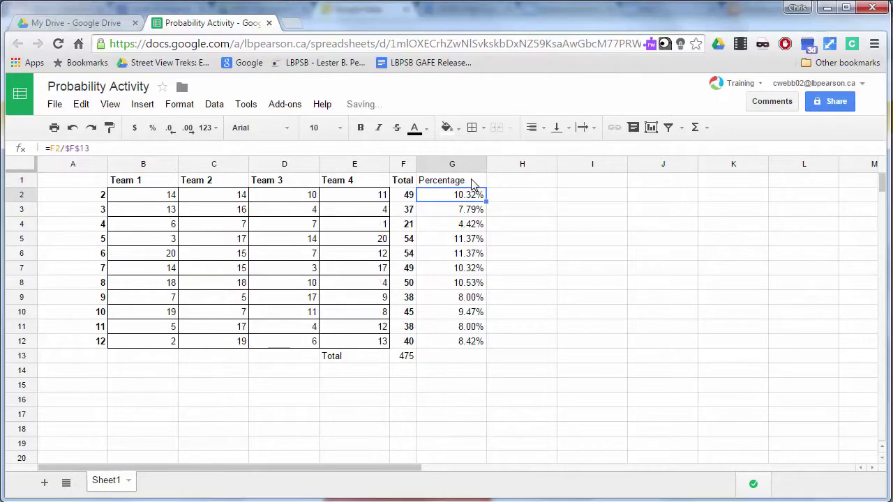
type("Fract")
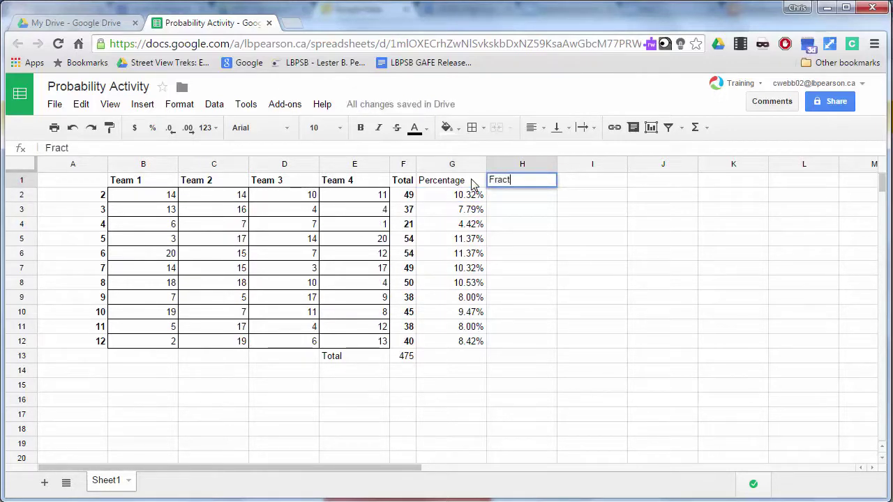
type("ion")
key("Return")
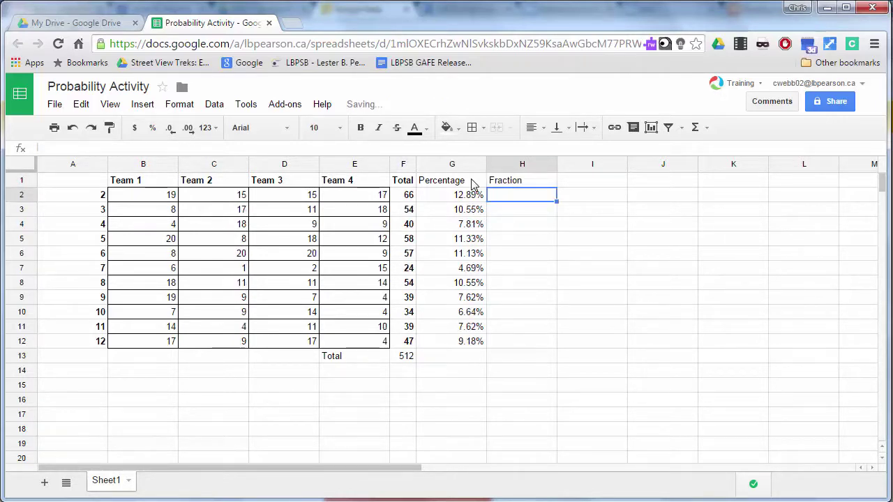
Step: Enter =F2&"/"&F13 in H2 and fill it down to H12
type("=")
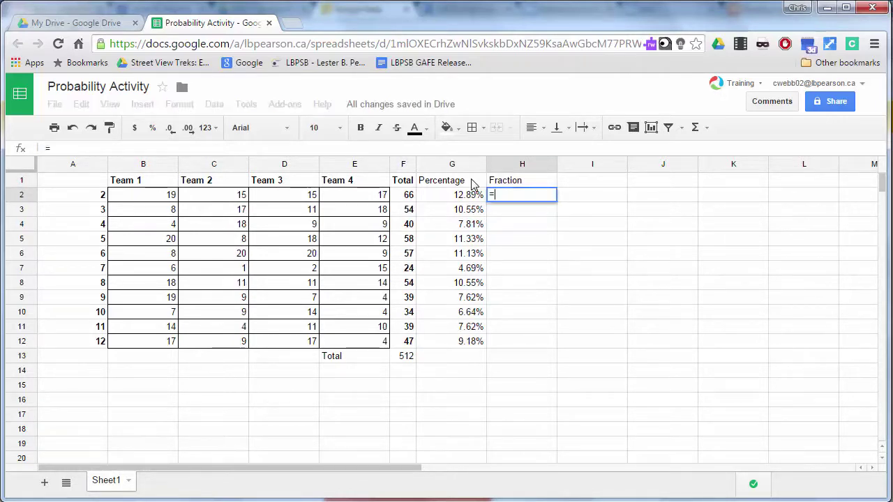
left_click(410, 196)
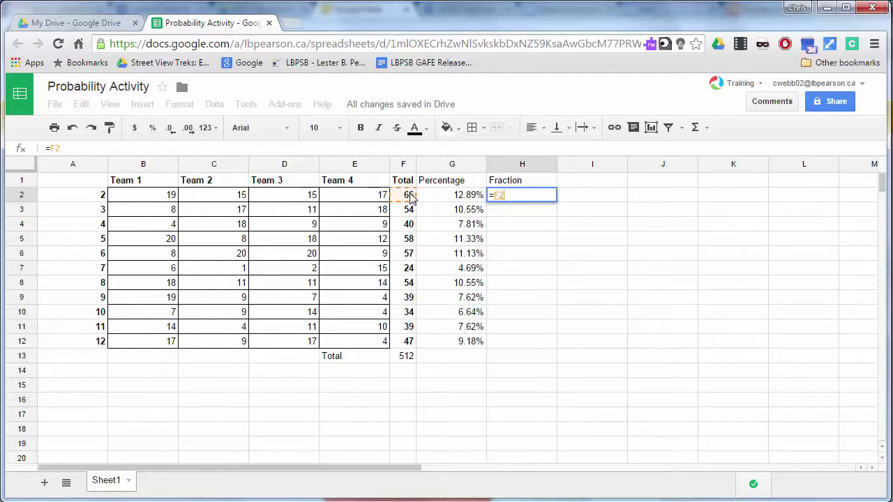
type("&")
type("\"")
key("BackSpace")
type("\"")
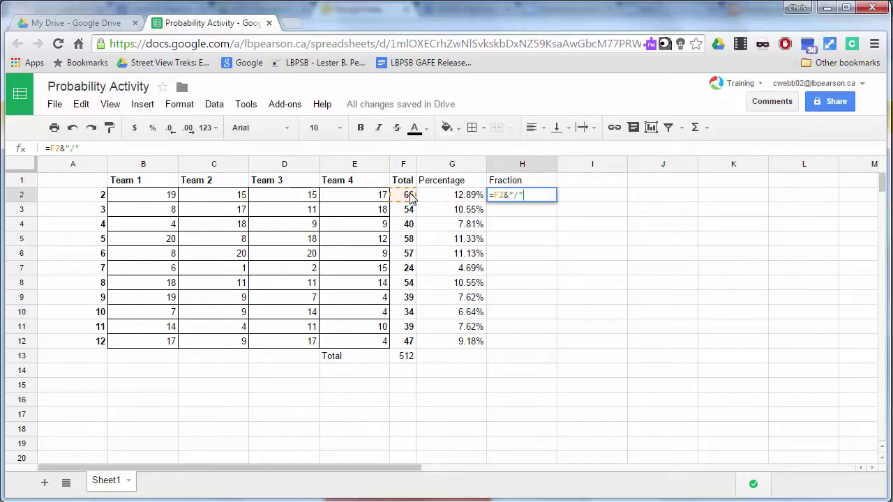
type("/\"&")
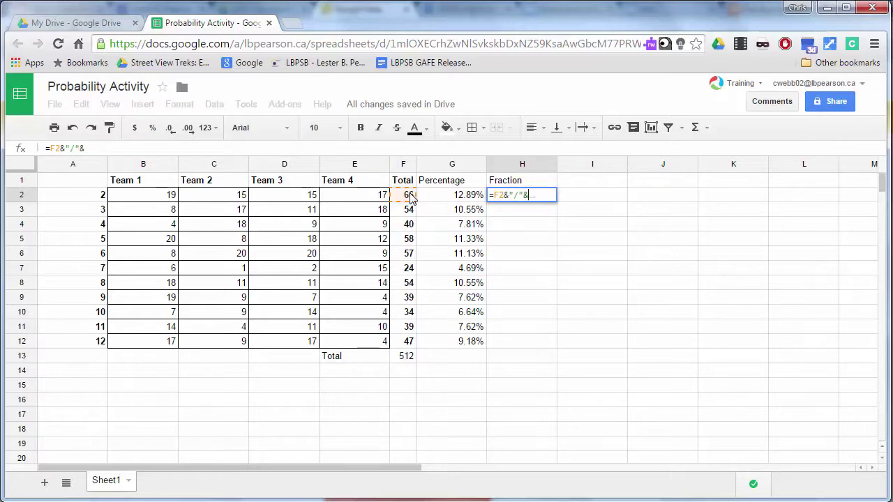
left_click(402, 358)
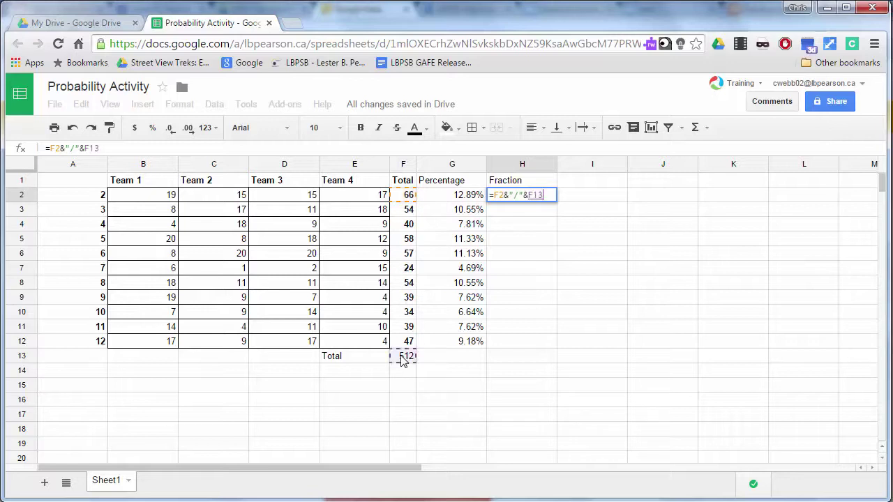
key("Return")
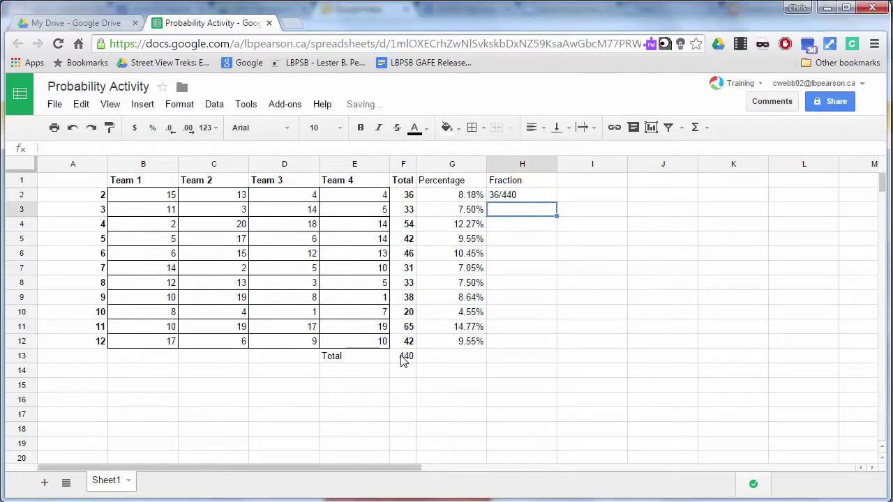
left_click(523, 195)
left_click_drag(558, 200, 548, 341)
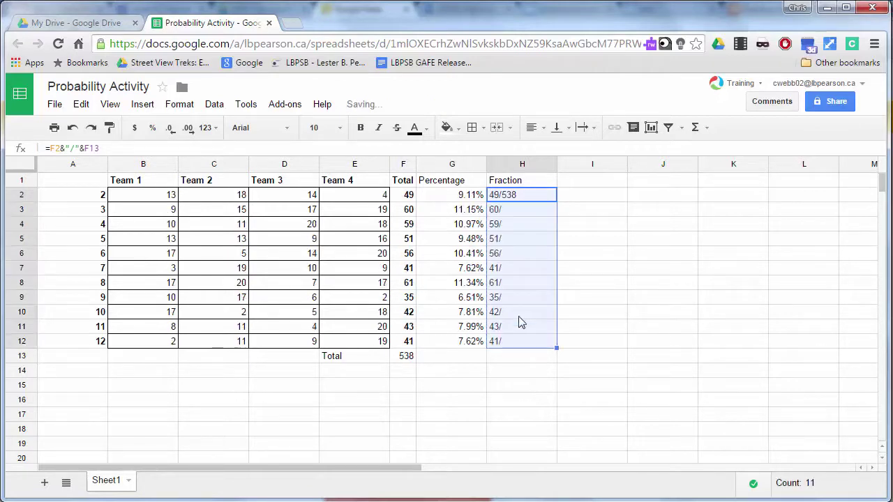
Step: Anchor the grand total reference with $ in H2 and refill H2:H12
left_click(519, 198)
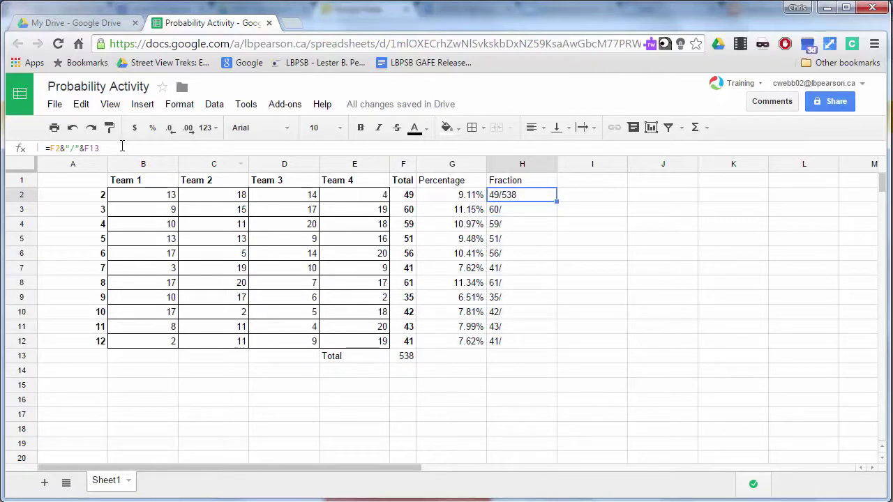
left_click(87, 143)
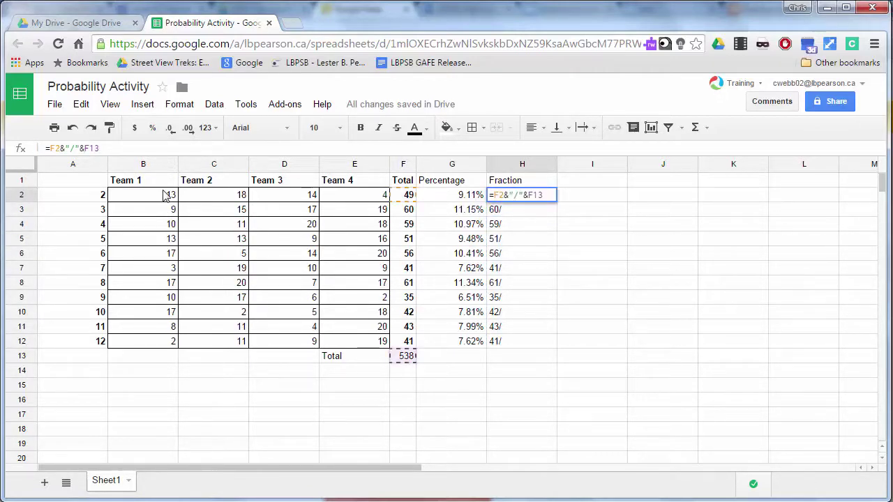
type("$F$")
key("Return")
left_click(537, 198)
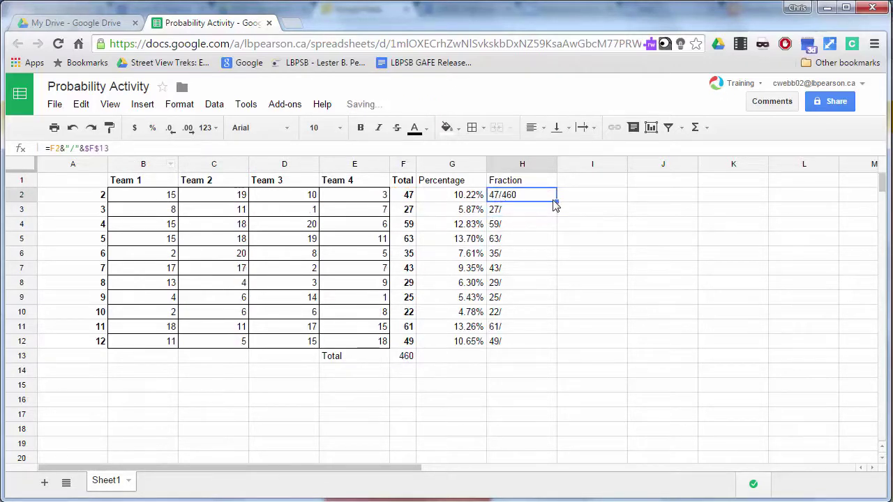
left_click_drag(557, 203, 542, 348)
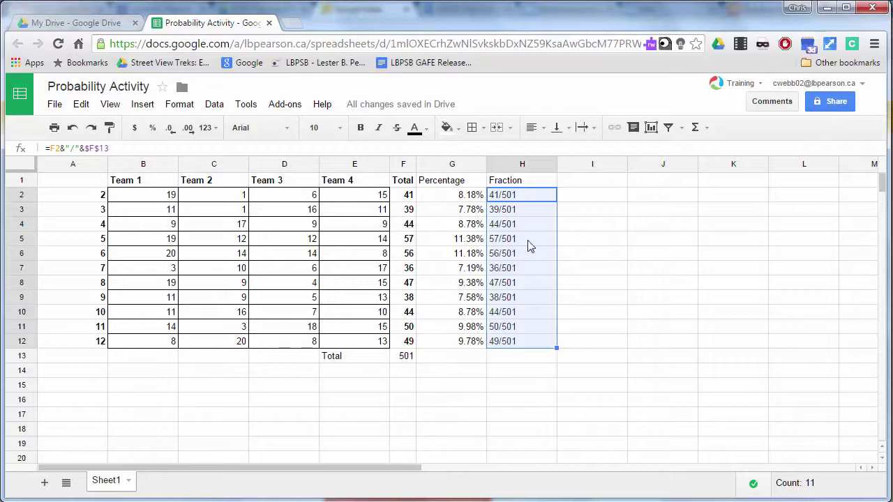
left_click(598, 226)
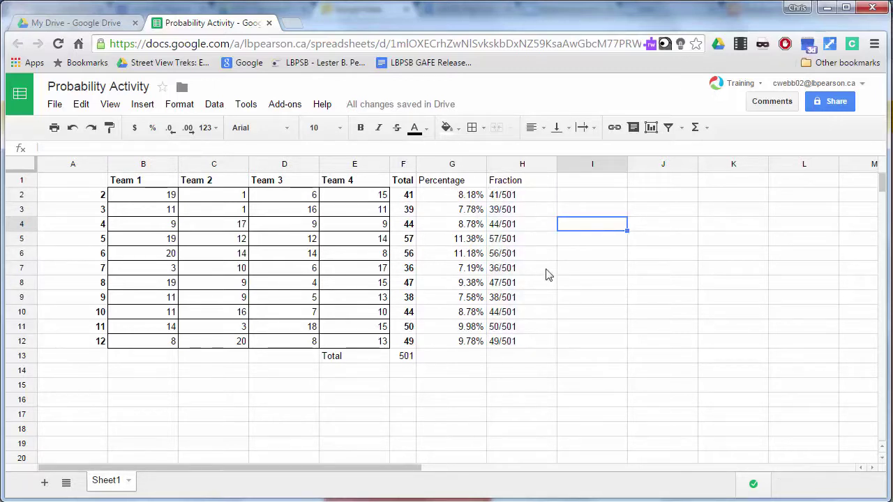
left_click(522, 356)
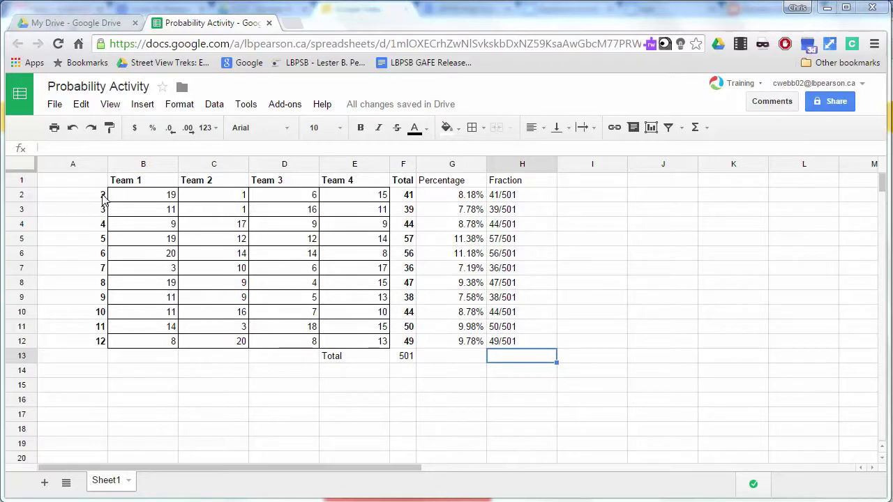
Step: Select dice sums A2:A12 plus percentages G2:G12 and insert a chart
left_click_drag(102, 198, 104, 342)
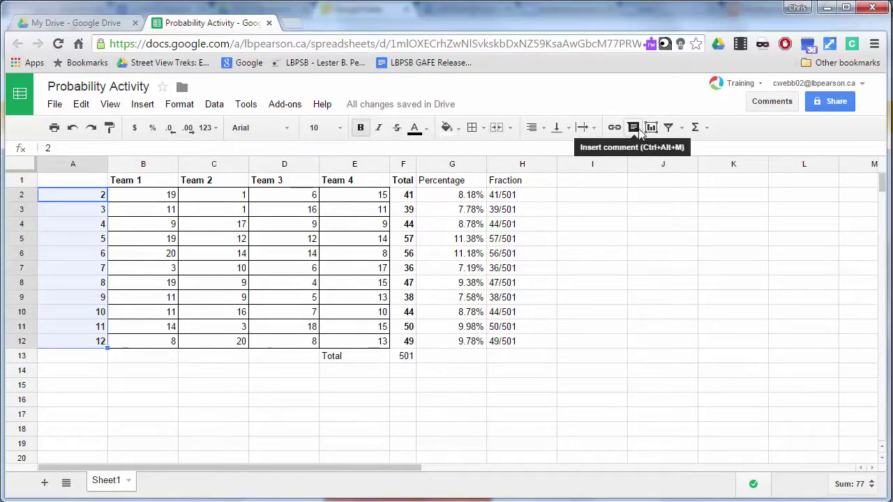
left_click_drag(474, 198, 466, 342)
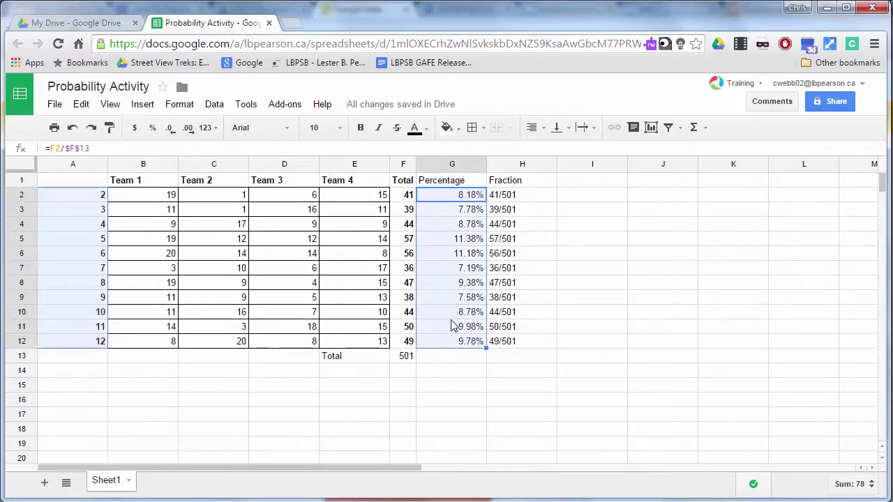
left_click(652, 128)
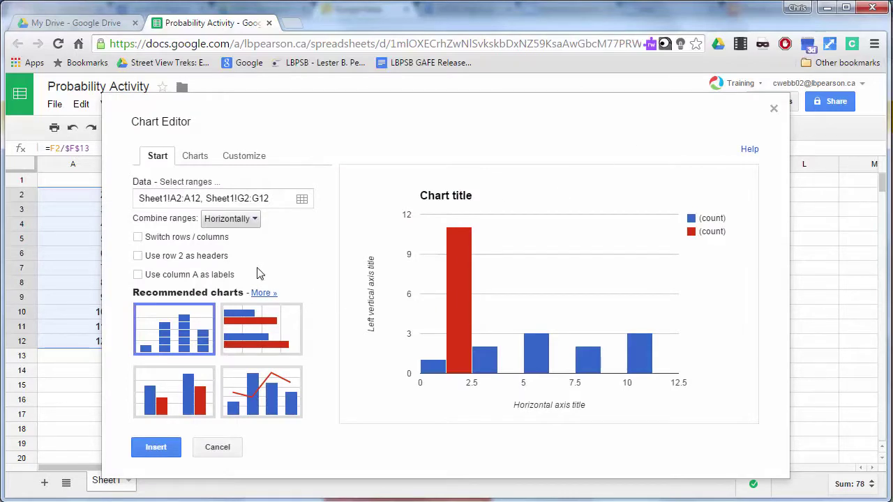
Step: Use column A as chart labels, pick the column chart, and go to Customize
left_click(138, 275)
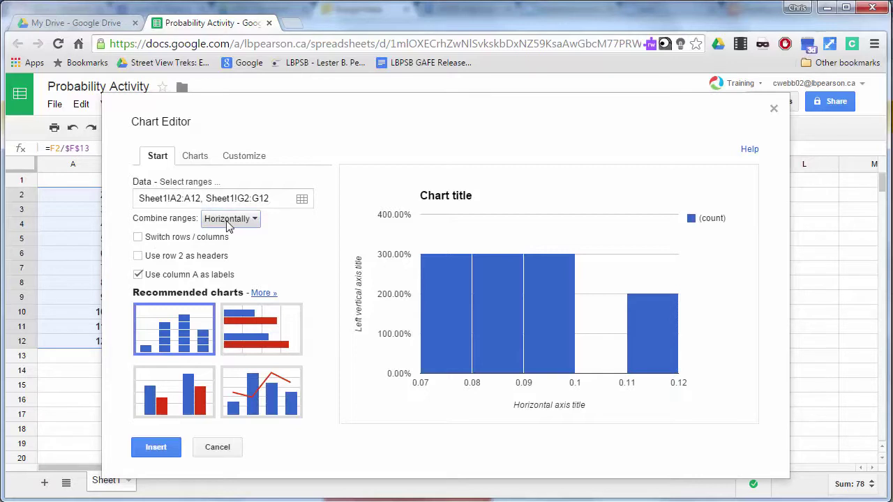
left_click(202, 393)
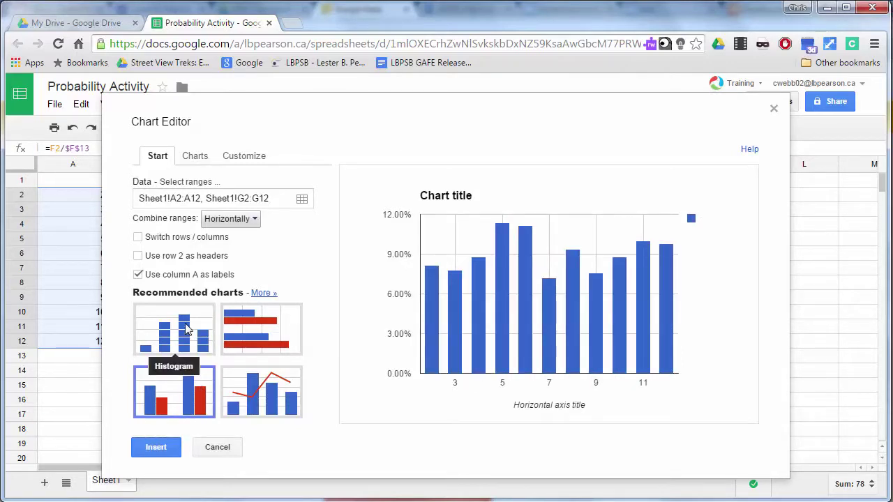
mouse_move(431, 272)
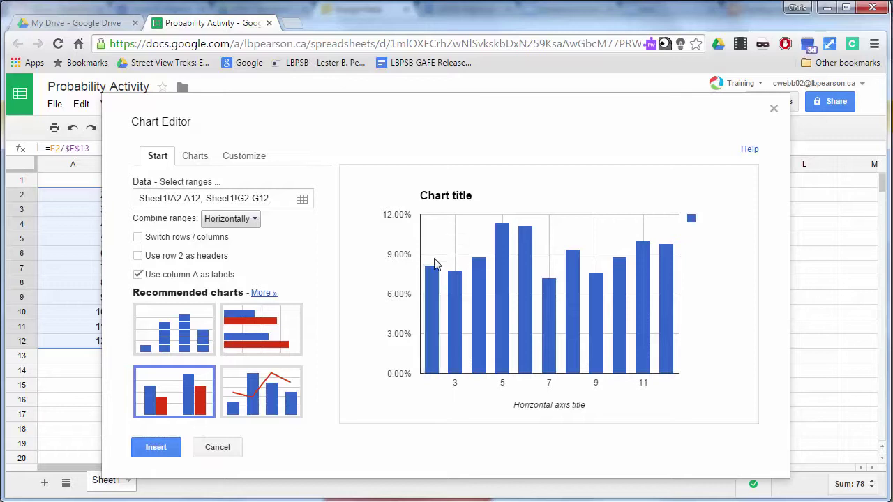
mouse_move(450, 296)
left_click_drag(567, 404, 539, 404)
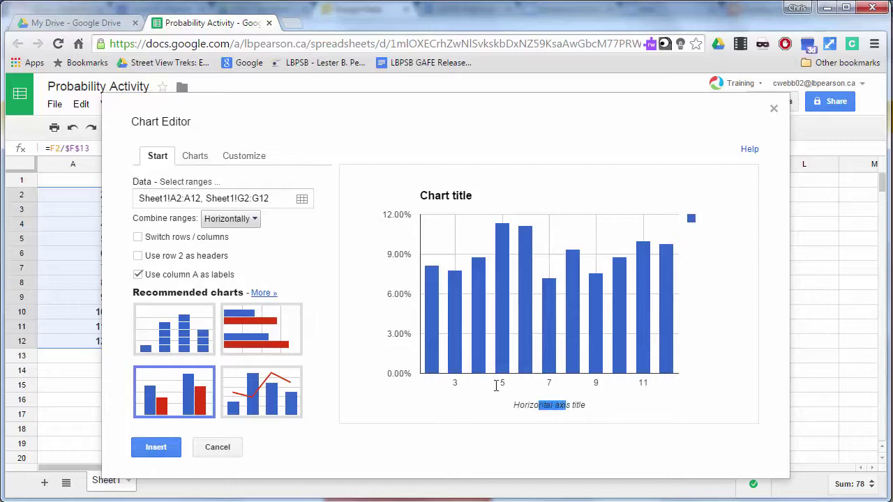
left_click(237, 162)
Step: Title the chart 'Die Rolls Totals' and set its legend to None
triple_click(209, 245)
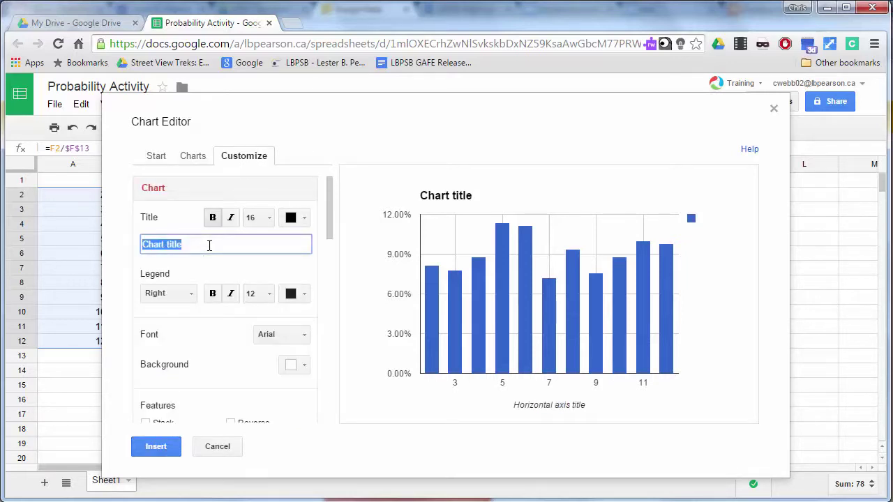
type("Die Rolls Totals")
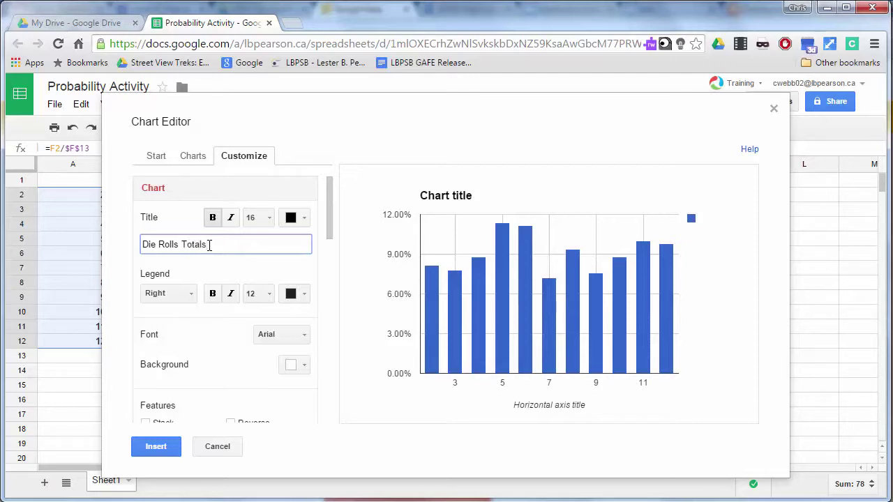
left_click(177, 294)
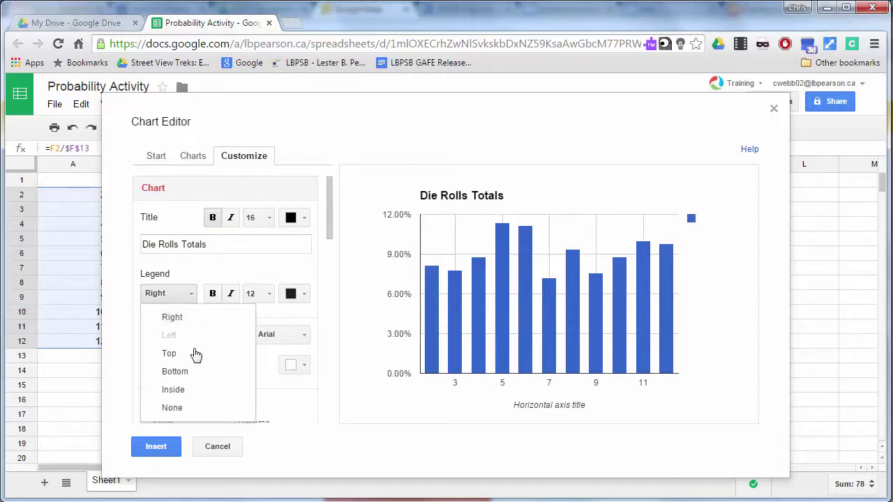
left_click(198, 408)
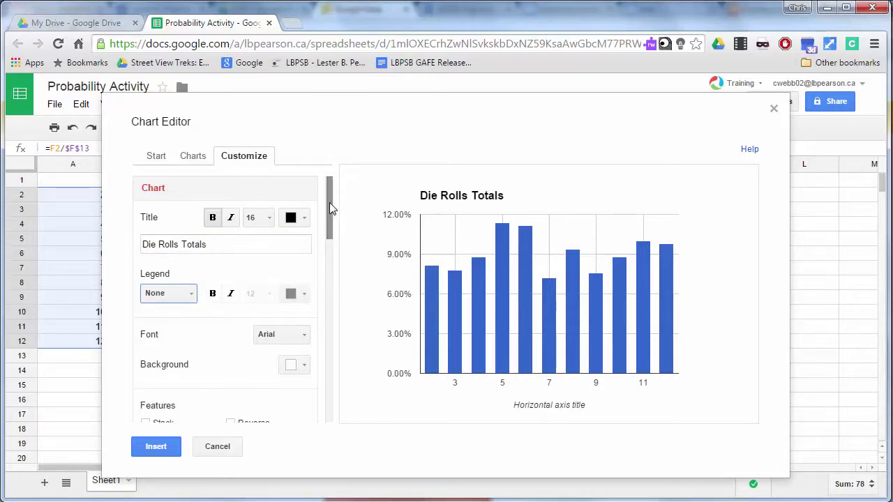
Step: Title the horizontal axis 'Total of Roll'
left_click_drag(329, 202, 328, 276)
triple_click(250, 283)
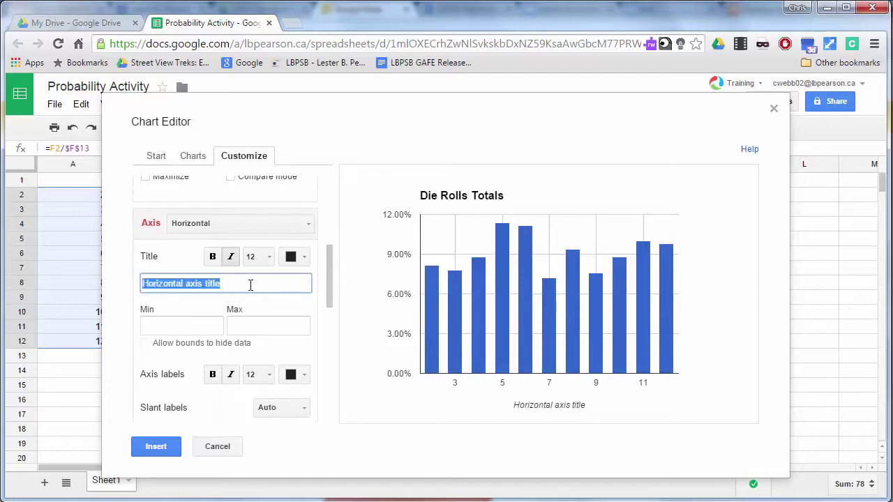
type("Total of Roll")
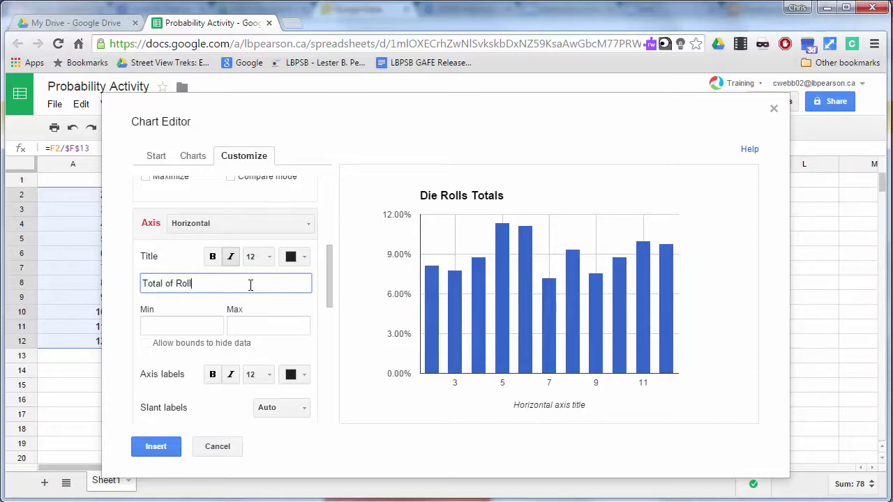
left_click_drag(329, 288, 335, 414)
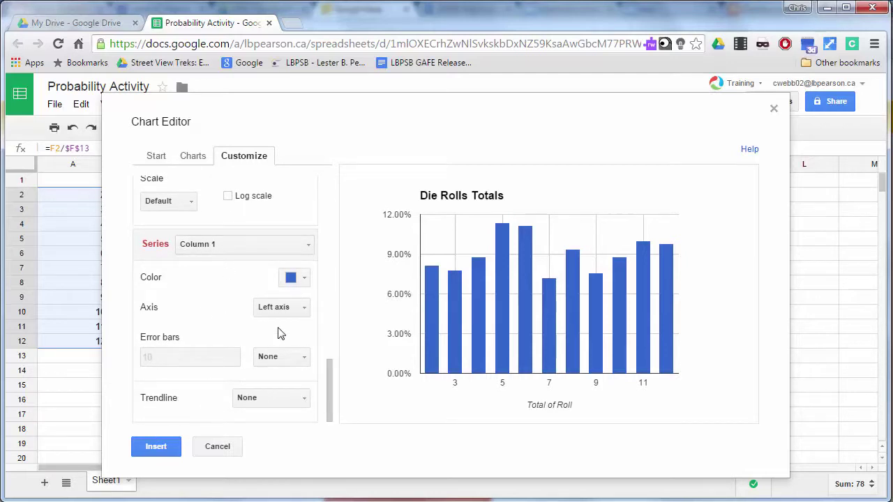
Step: Try orange and dark grey bars, return the bars to blue, and insert the chart
left_click(304, 278)
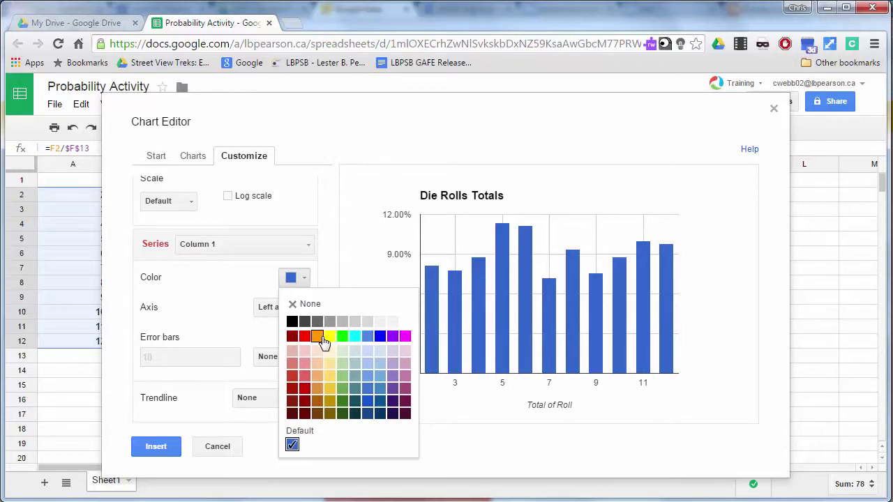
left_click(317, 337)
left_click(309, 282)
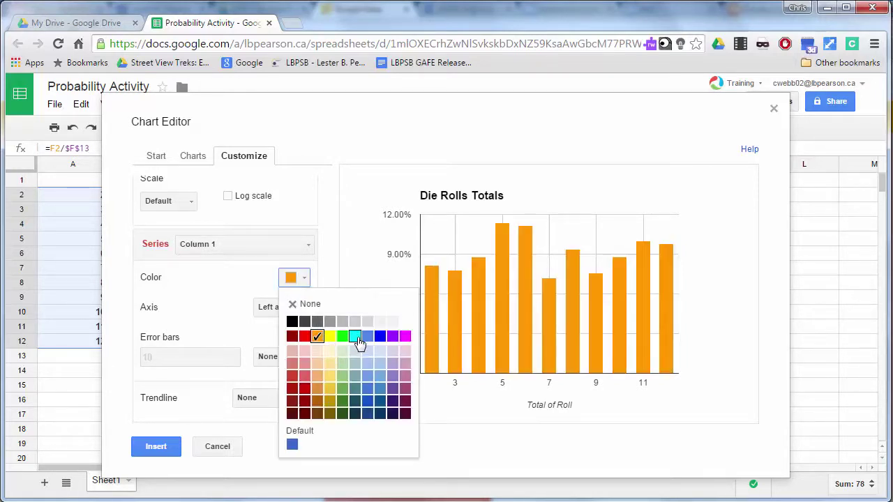
left_click(305, 321)
left_click(309, 279)
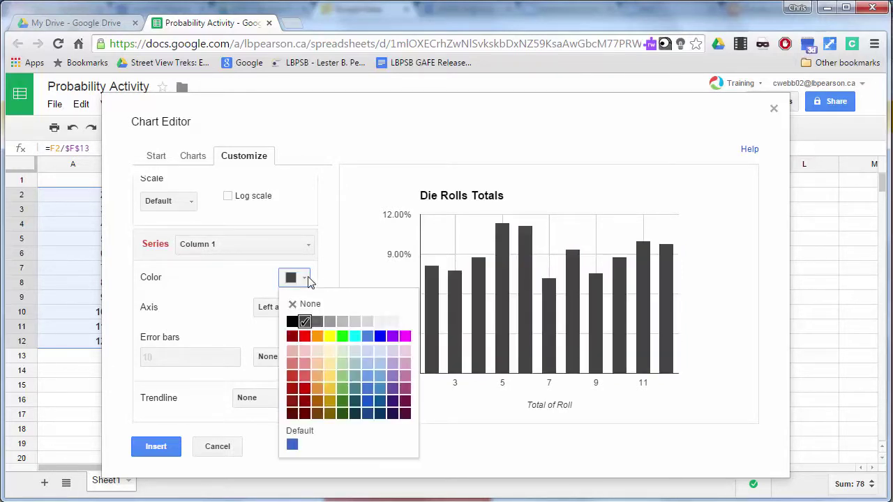
left_click(366, 401)
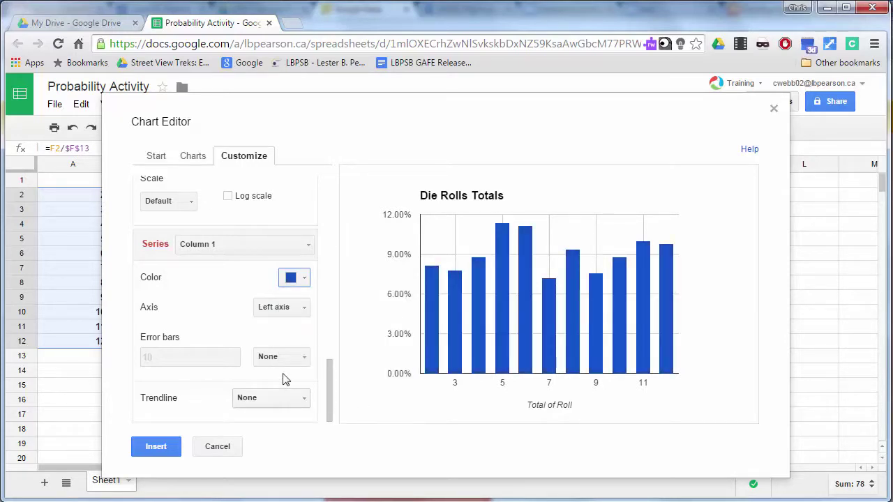
left_click(157, 447)
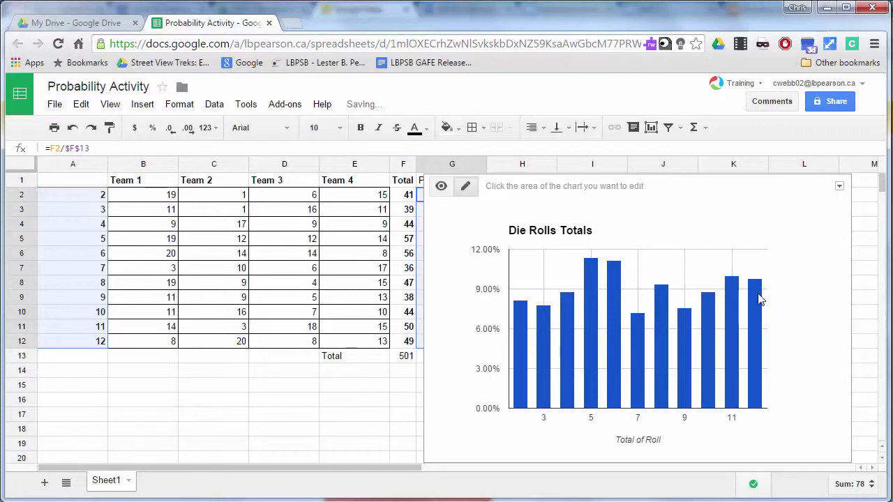
Step: Make the chart smaller and place it beside the Fraction column, clear of the table
left_click_drag(756, 197, 721, 167)
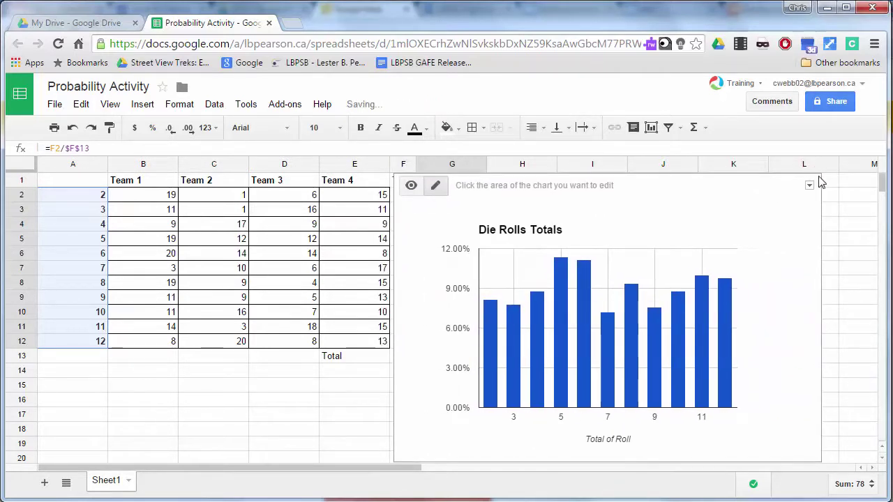
left_click_drag(819, 459, 701, 389)
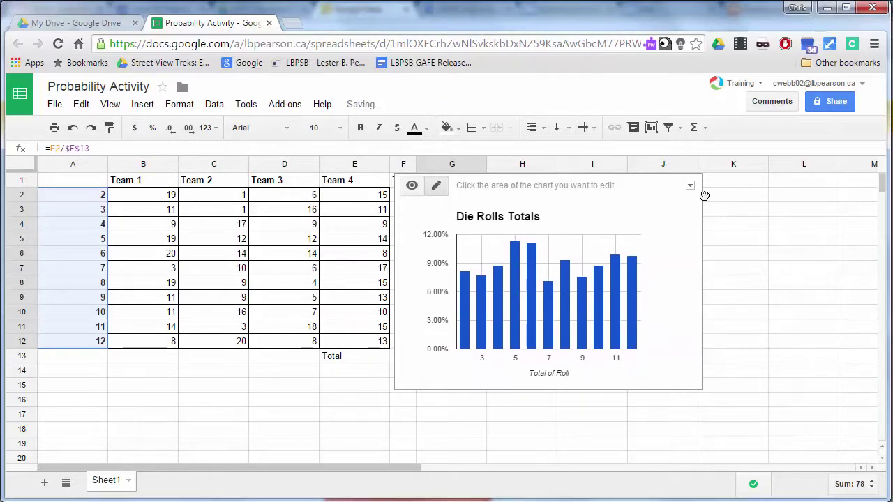
left_click_drag(705, 196, 805, 194)
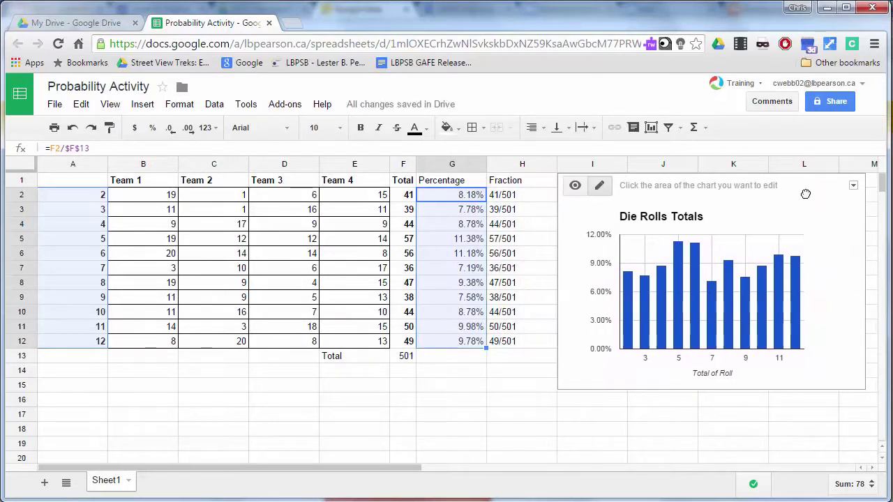
Step: Force a recalculation with a temporary entry in F14, then delete it
left_click(370, 371)
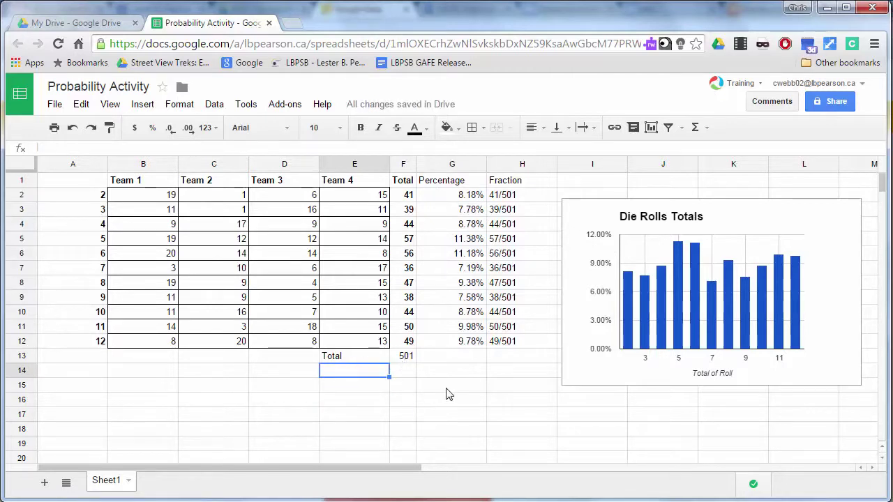
left_click(413, 371)
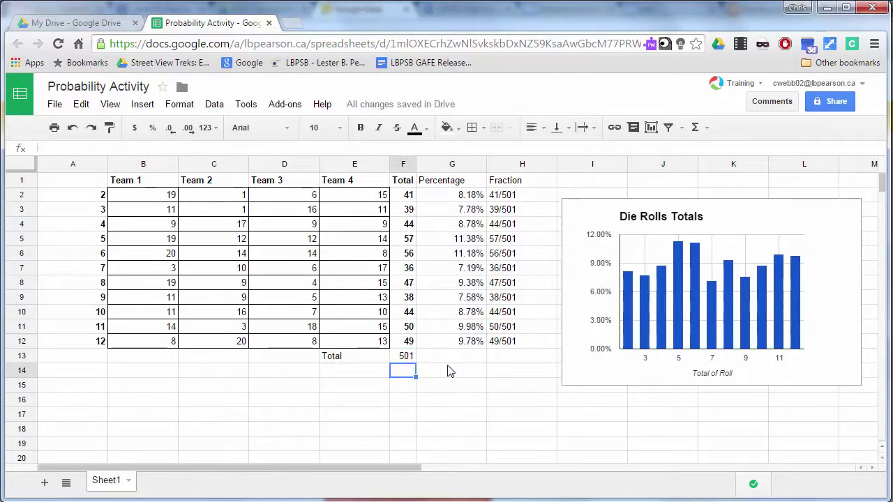
key("Return")
type("o")
key("Return")
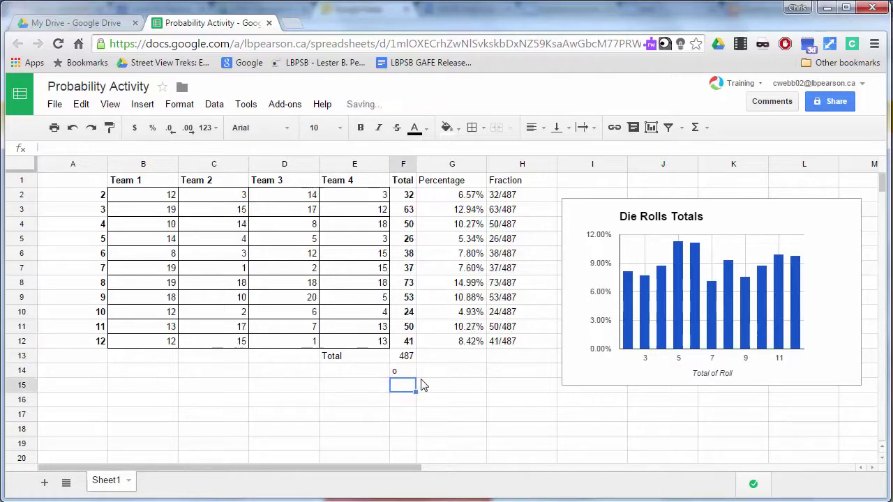
key("Up")
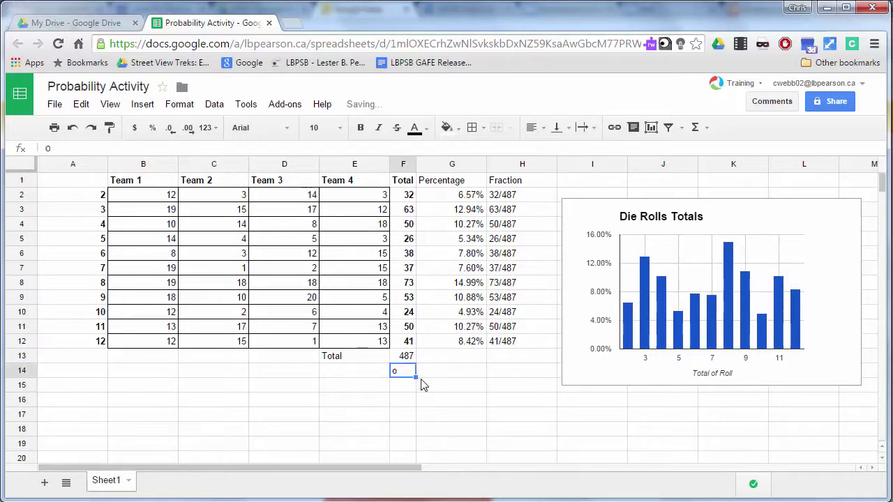
key("Delete")
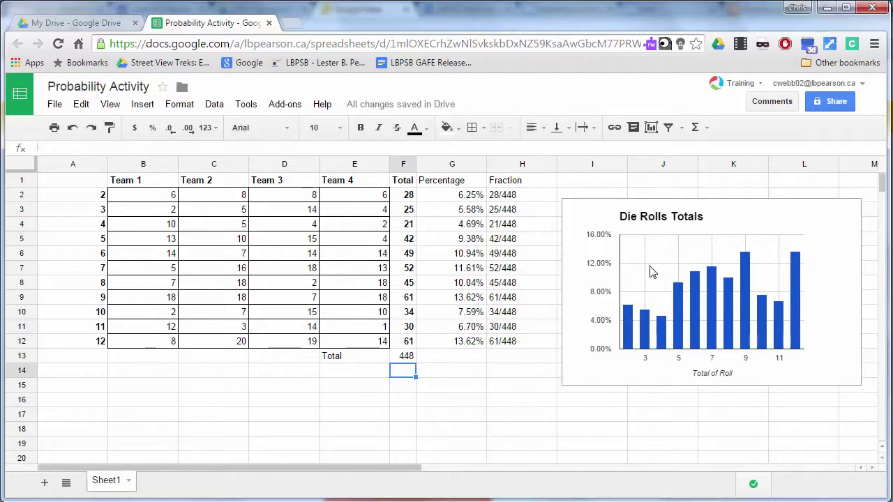
Step: Check the updated chart, then select the team roll values B2:E12
left_click(757, 213)
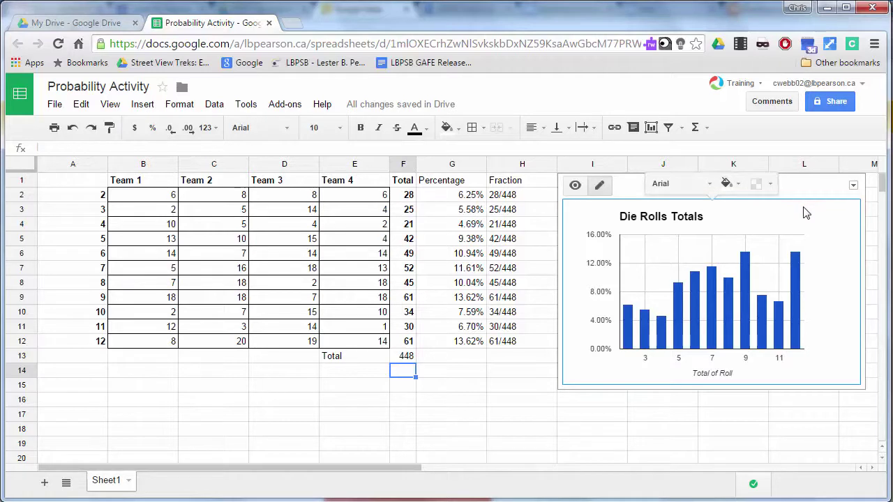
left_click(819, 434)
left_click_drag(136, 202, 373, 350)
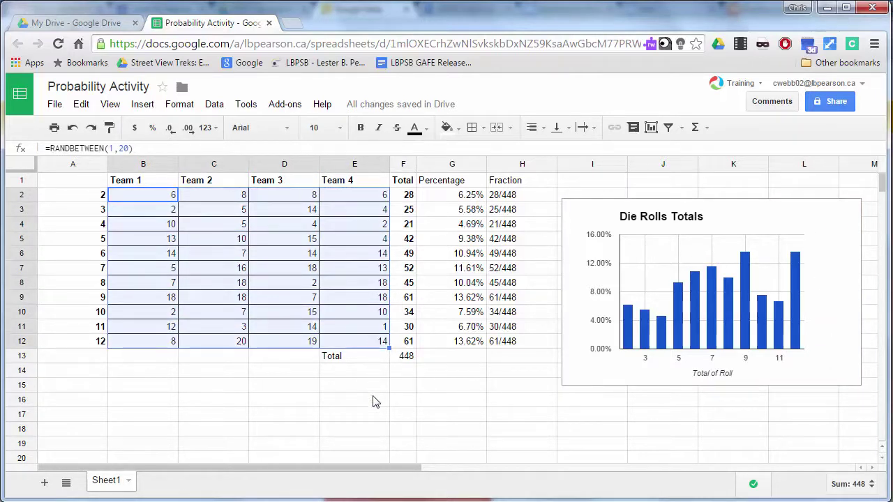
Step: Clear B2:E12, then enter 3 in B2 and 6 in B3 for Team 1
key("Delete")
left_click(385, 412)
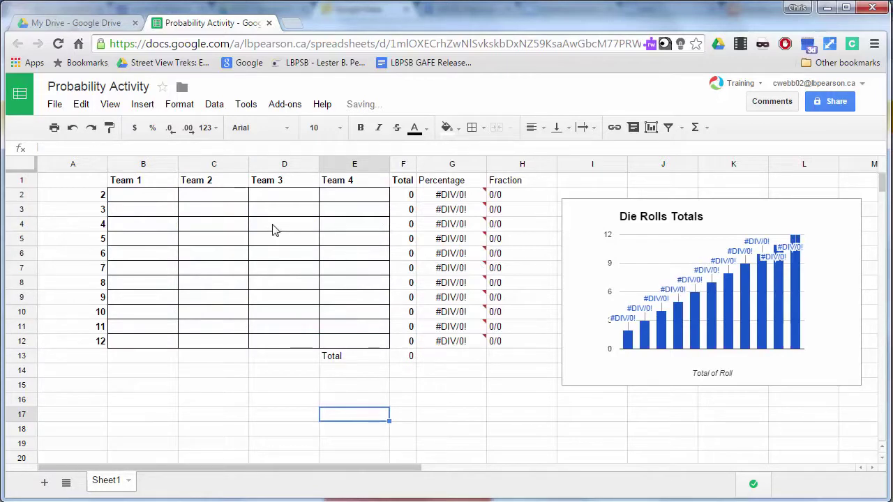
left_click(137, 199)
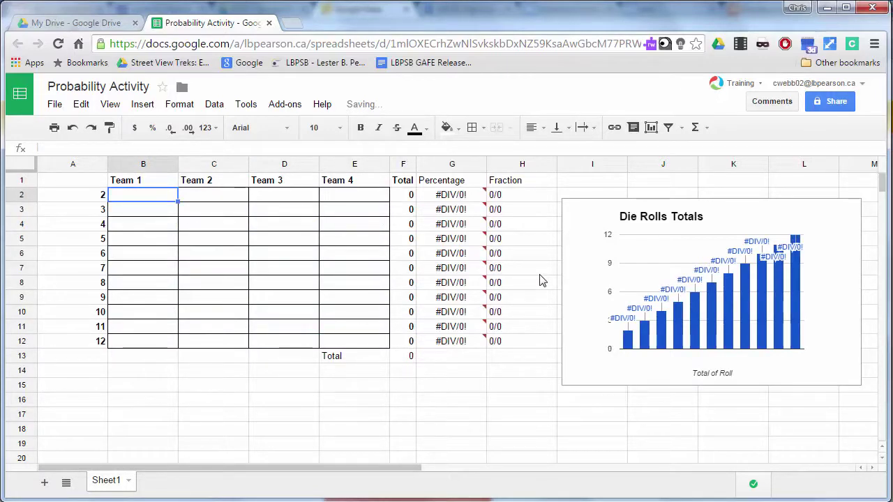
type("3")
key("Return")
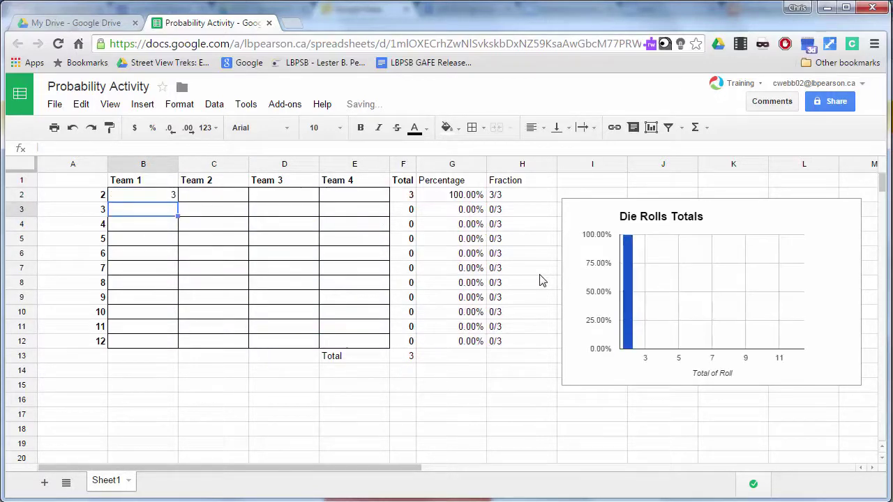
type("6")
key("Return")
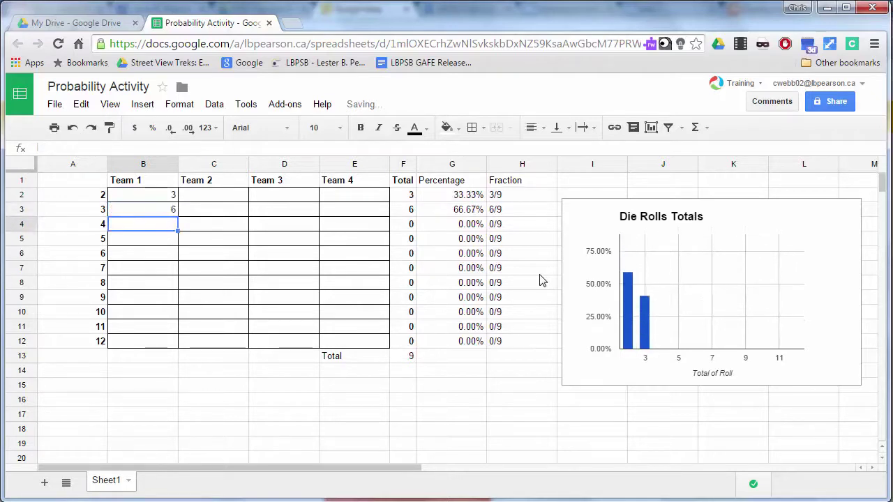